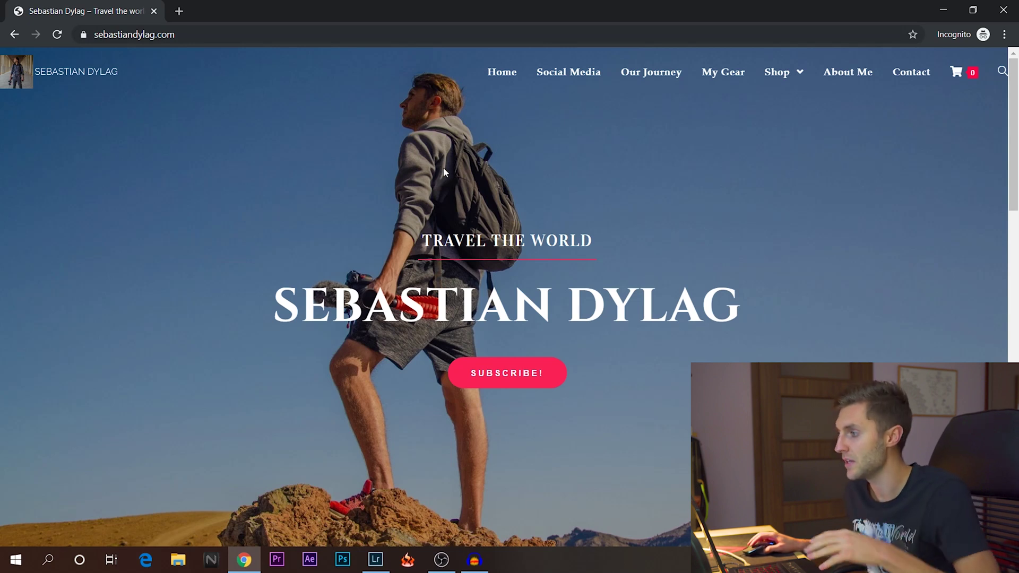
- Open the site's shop page to reach the Lightroom preset packs catalogue
{"action": "left_click", "coordinate": [785, 81]}
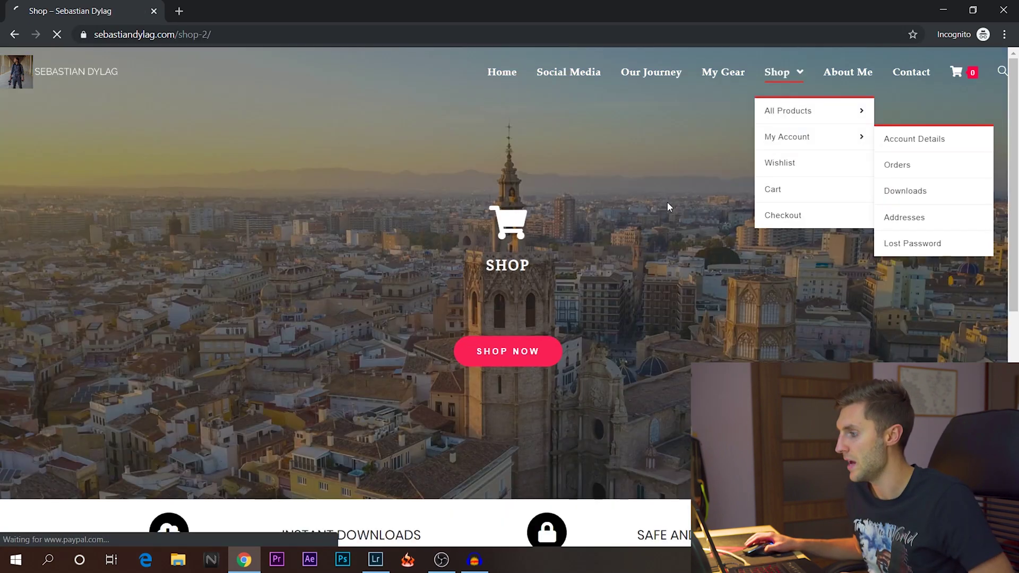
{"action": "scroll", "coordinate": [668, 201], "scroll_direction": "down", "scroll_amount": 3}
{"action": "scroll", "coordinate": [432, 298], "scroll_direction": "down", "scroll_amount": 3}
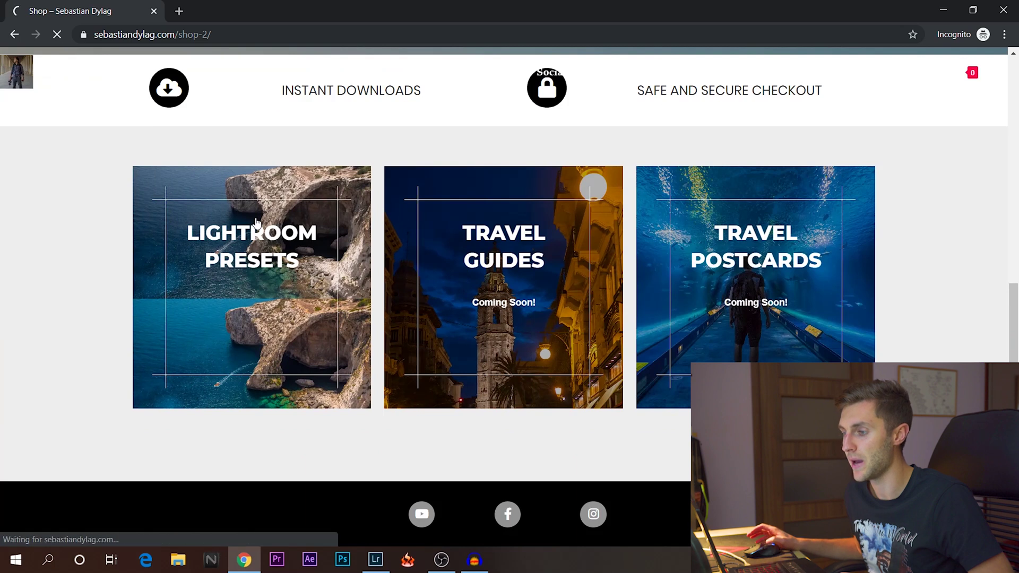
{"action": "scroll", "coordinate": [276, 216], "scroll_direction": "down", "scroll_amount": 3}
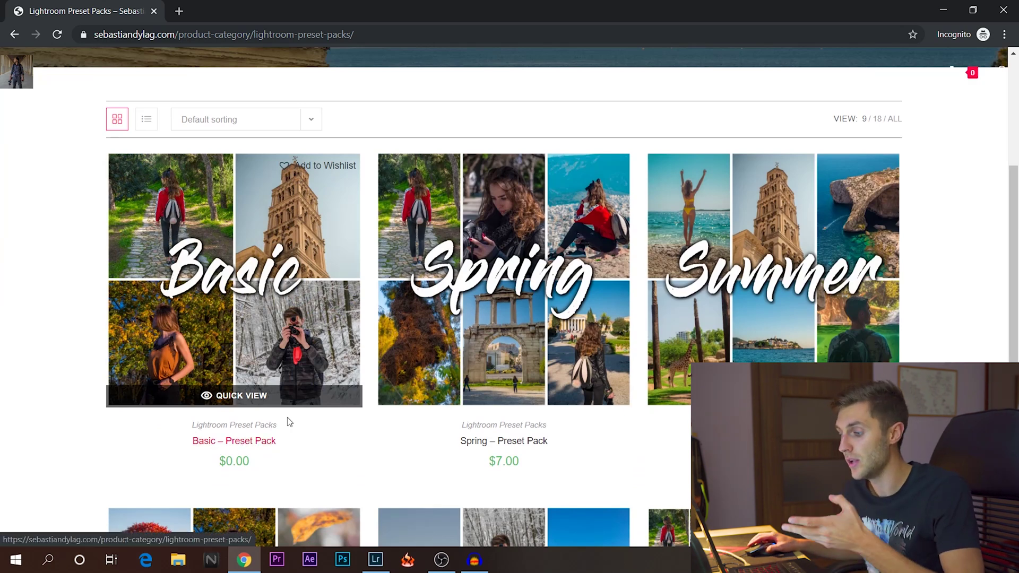
{"action": "scroll", "coordinate": [287, 422], "scroll_direction": "down", "scroll_amount": 3}
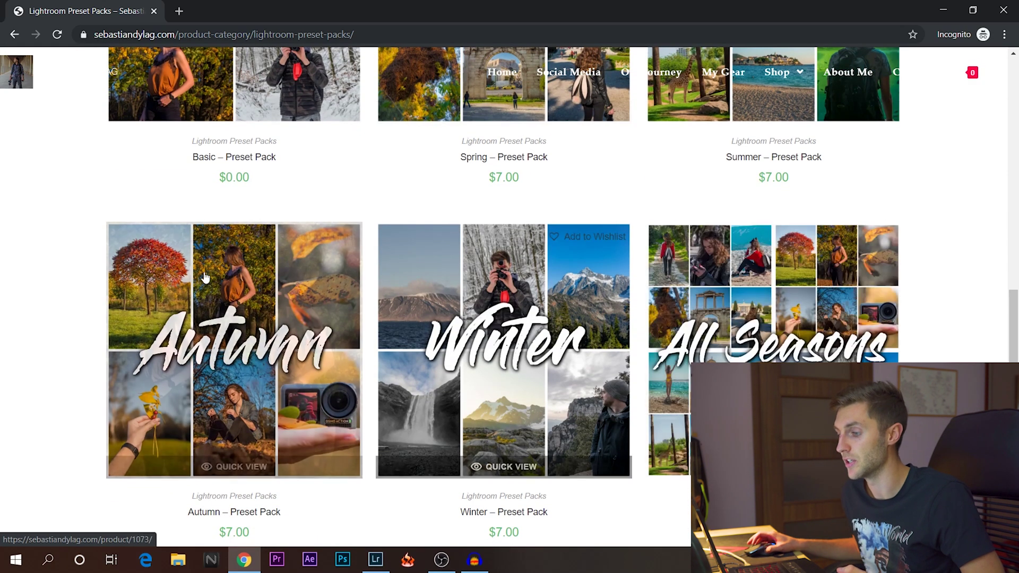
{"action": "scroll", "coordinate": [160, 318], "scroll_direction": "up", "scroll_amount": 4}
{"action": "scroll", "coordinate": [110, 325], "scroll_direction": "up", "scroll_amount": 1}
{"action": "scroll", "coordinate": [105, 333], "scroll_direction": "down", "scroll_amount": 1}
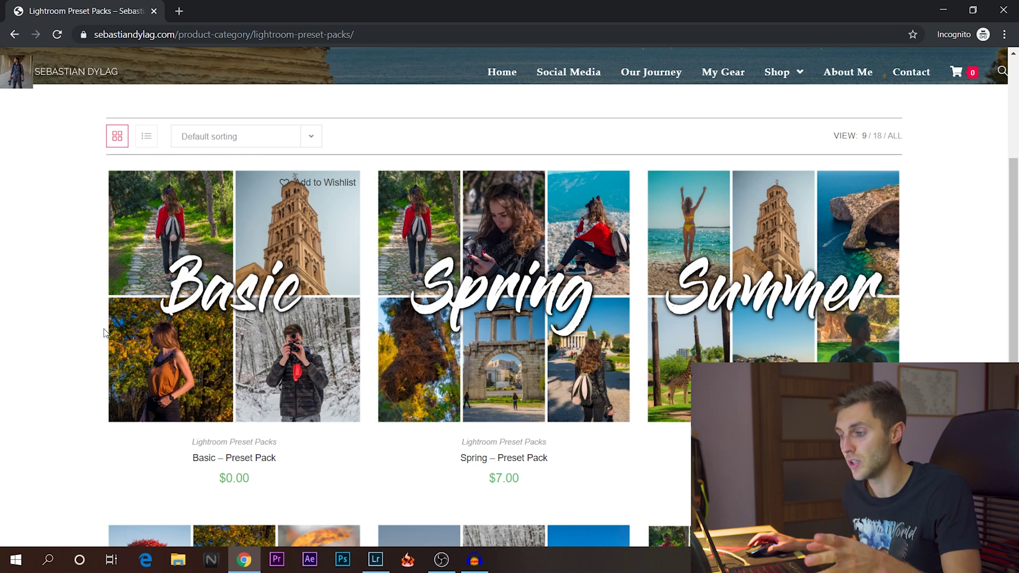
{"action": "mouse_move", "coordinate": [234, 297]}
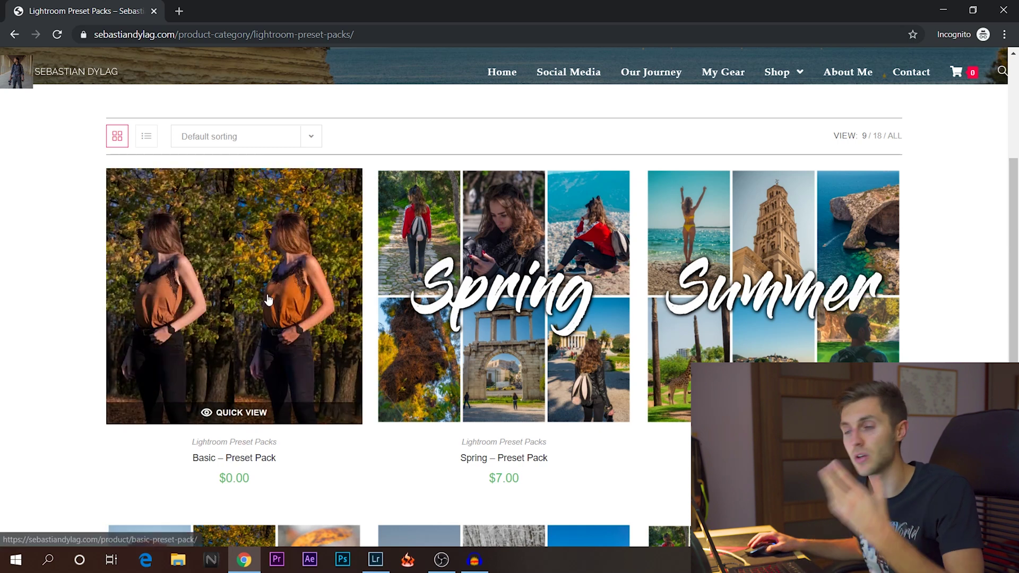
- Open the free Basic preset pack's page, add it to the cart, and proceed to checkout
{"action": "left_click", "coordinate": [259, 297]}
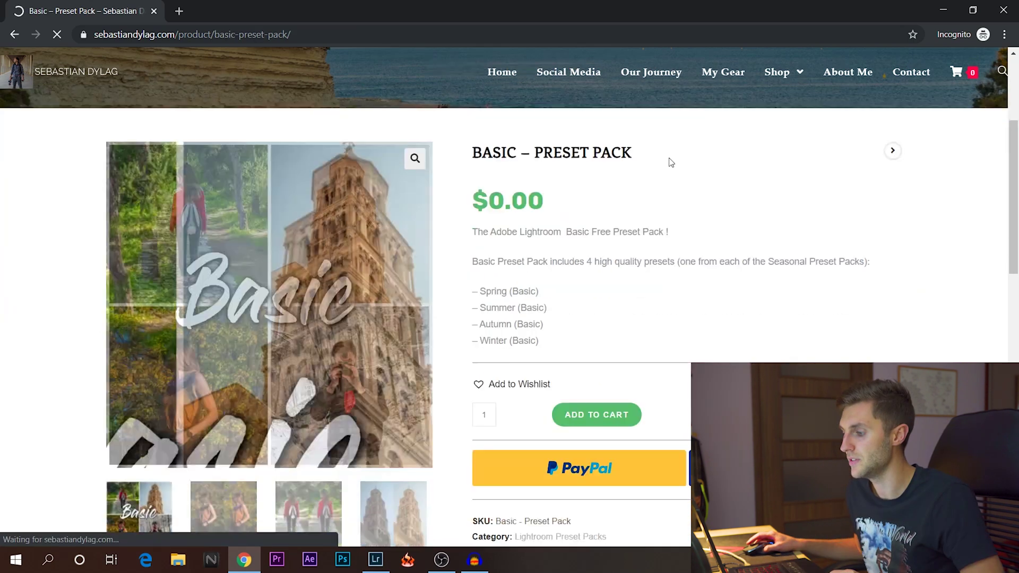
{"action": "scroll", "coordinate": [672, 159], "scroll_direction": "down", "scroll_amount": 1}
{"action": "left_click", "coordinate": [616, 356]}
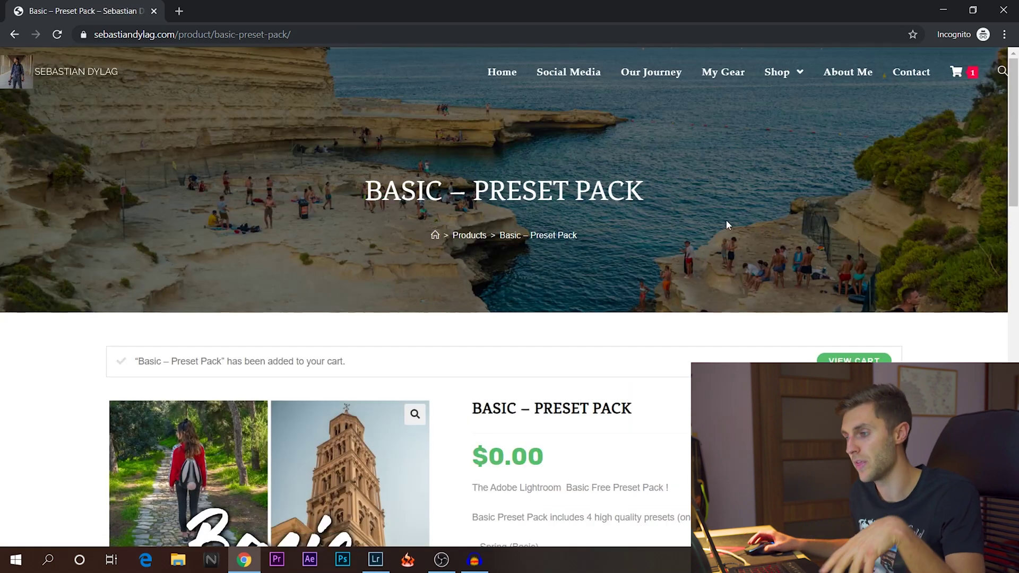
{"action": "mouse_move", "coordinate": [960, 71]}
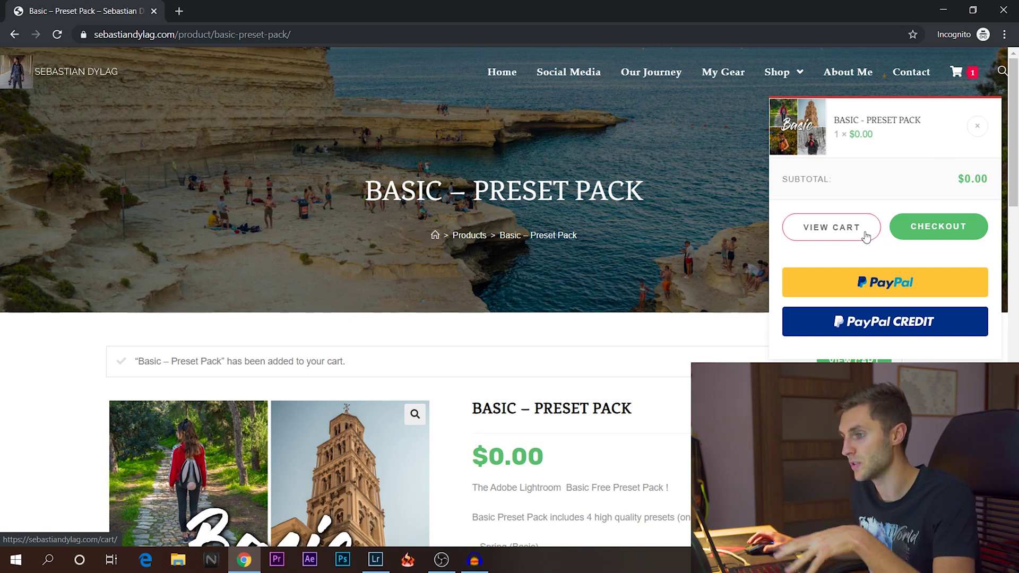
{"action": "left_click", "coordinate": [918, 237]}
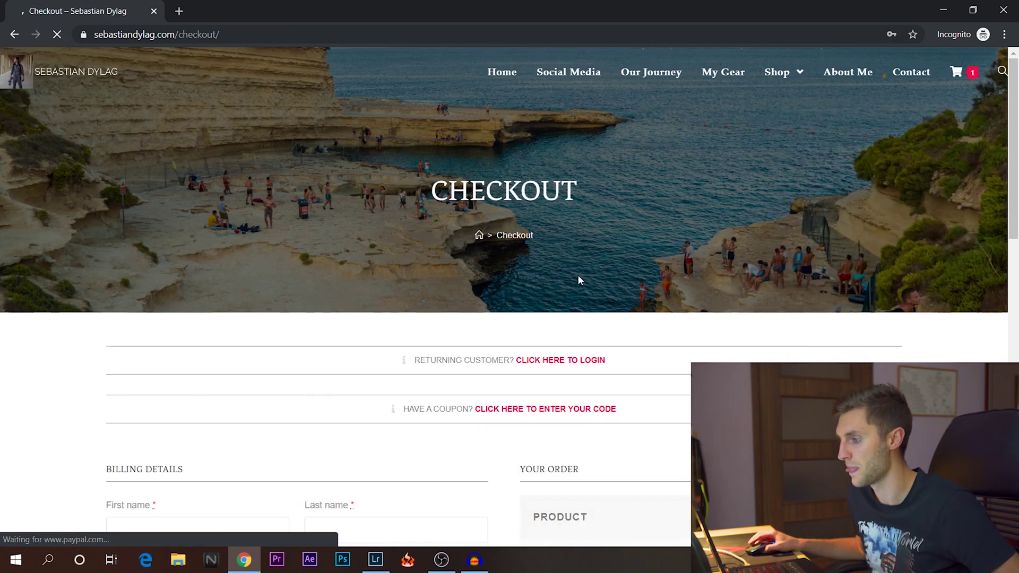
{"action": "scroll", "coordinate": [578, 275], "scroll_direction": "down", "scroll_amount": 3}
{"action": "scroll", "coordinate": [509, 294], "scroll_direction": "down", "scroll_amount": 1}
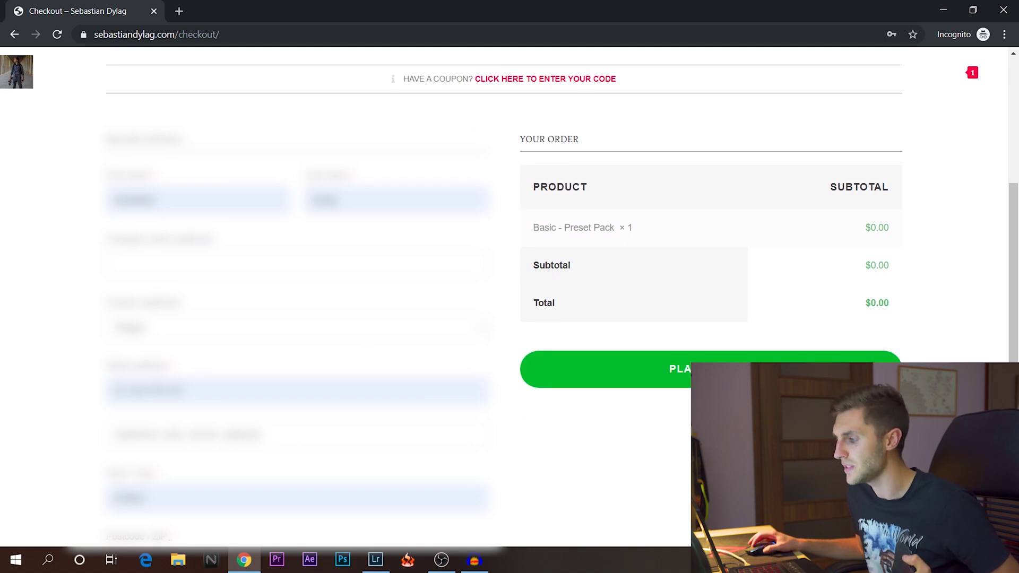
- Place the $0.00 order and download Basic-Free-Preset-Pack.zip
{"action": "left_click", "coordinate": [888, 360]}
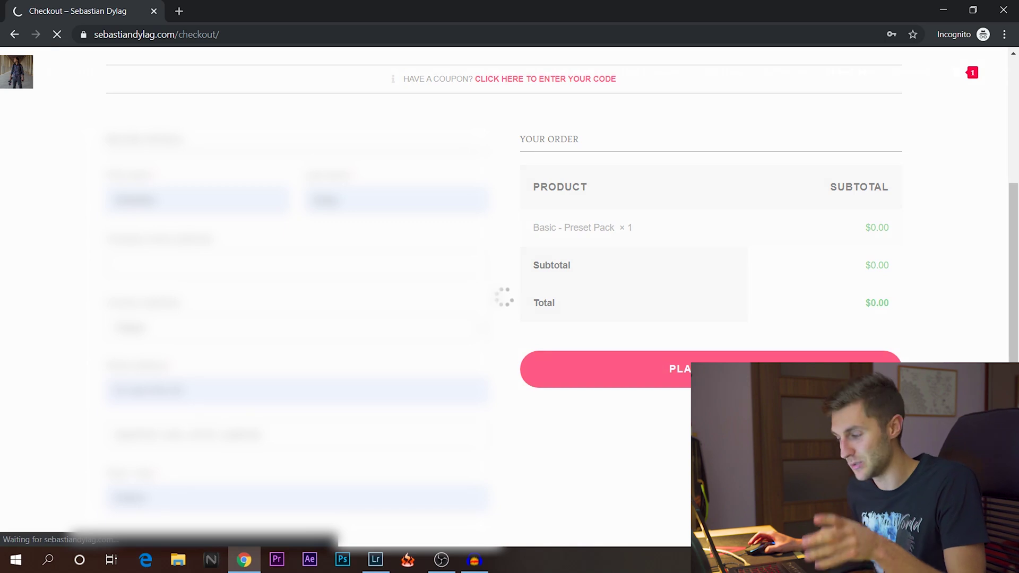
{"action": "scroll", "coordinate": [648, 334], "scroll_direction": "down", "scroll_amount": 3}
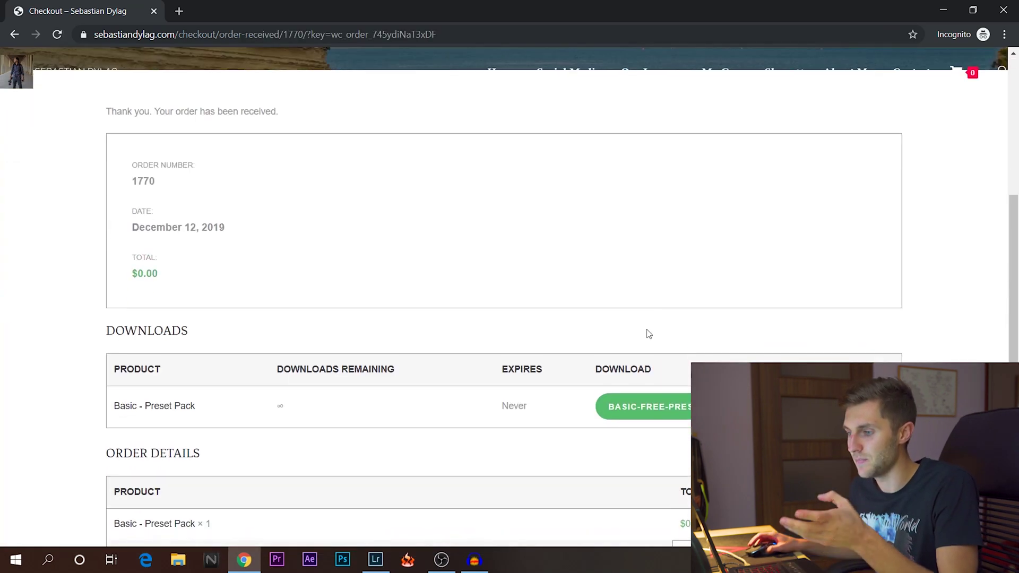
{"action": "scroll", "coordinate": [167, 235], "scroll_direction": "down", "scroll_amount": 1}
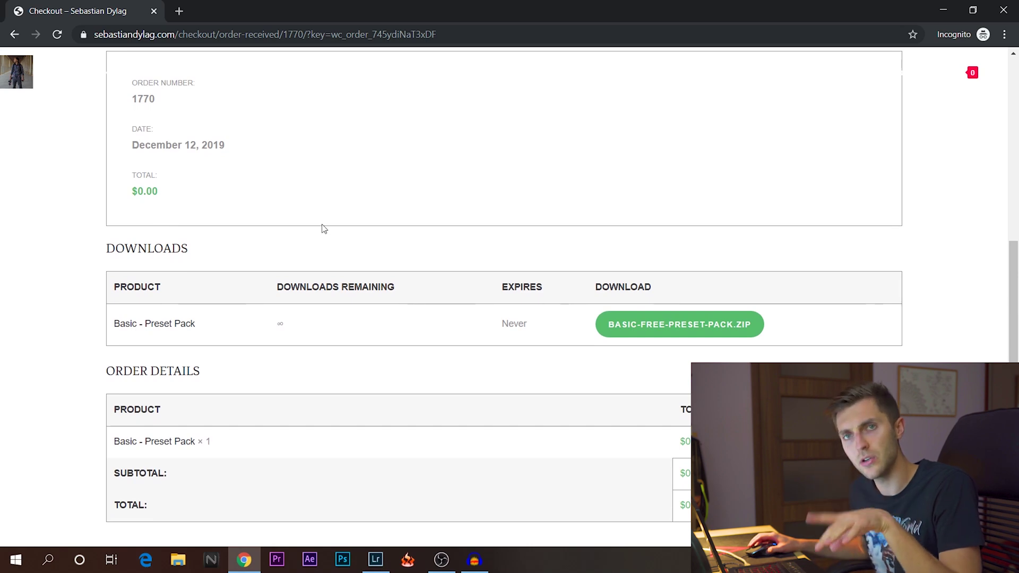
{"action": "scroll", "coordinate": [322, 229], "scroll_direction": "down", "scroll_amount": 1}
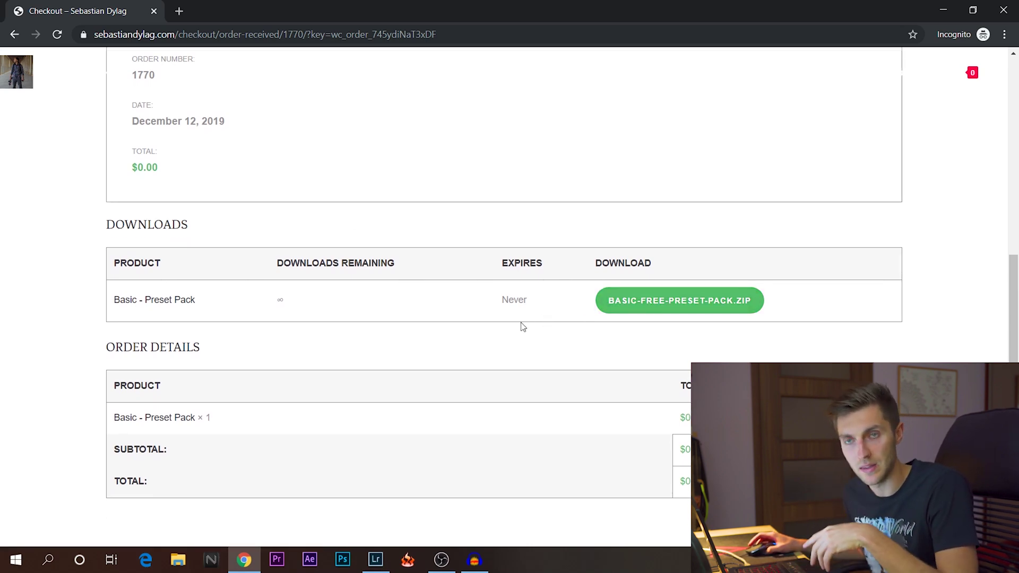
{"action": "left_click", "coordinate": [651, 315]}
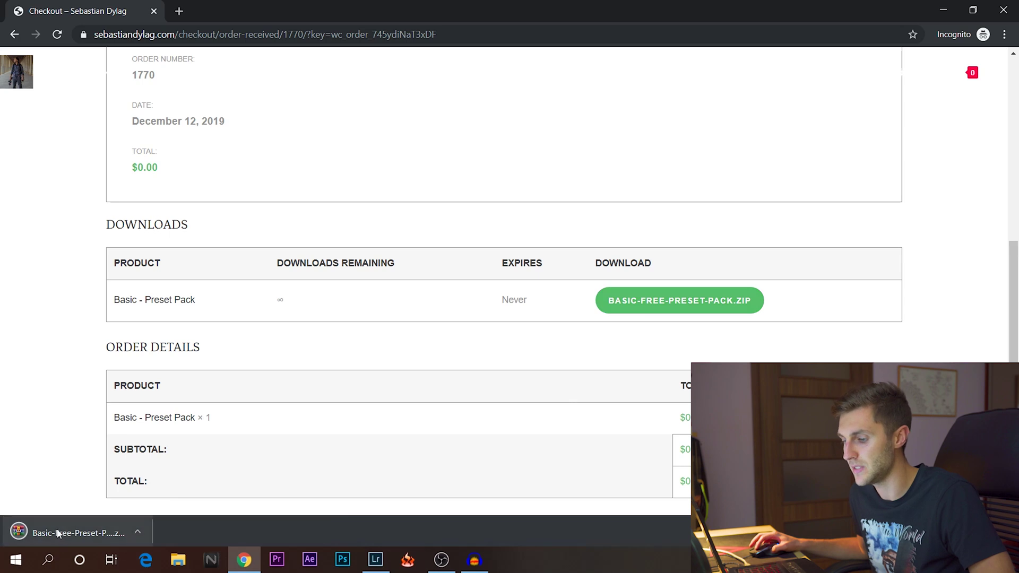
- Put the downloaded zip on the desktop and extract its preset folder there with WinRAR
{"action": "key", "text": "super+d"}
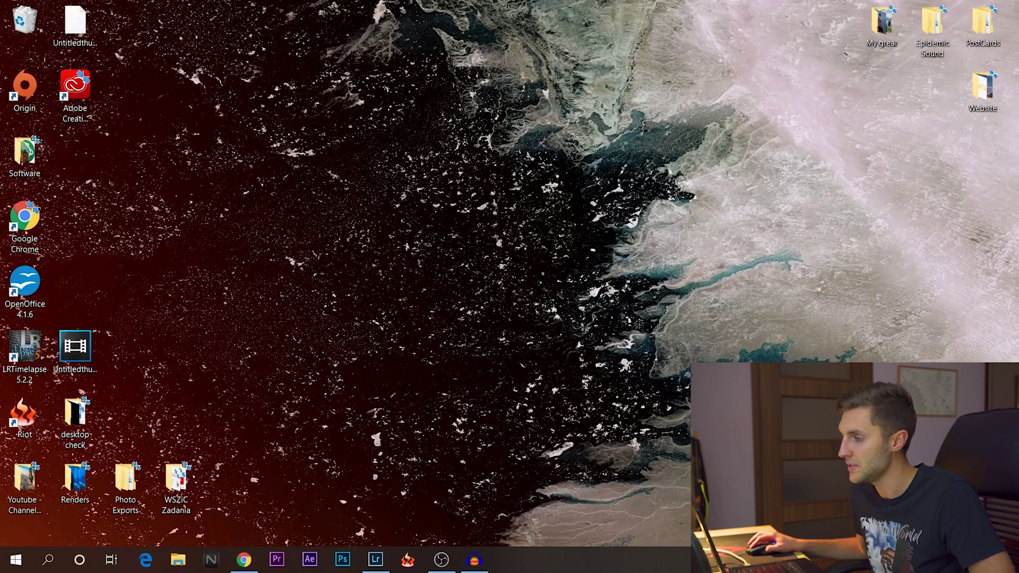
{"action": "left_click_drag", "start_coordinate": [408, 210], "coordinate": [406, 209]}
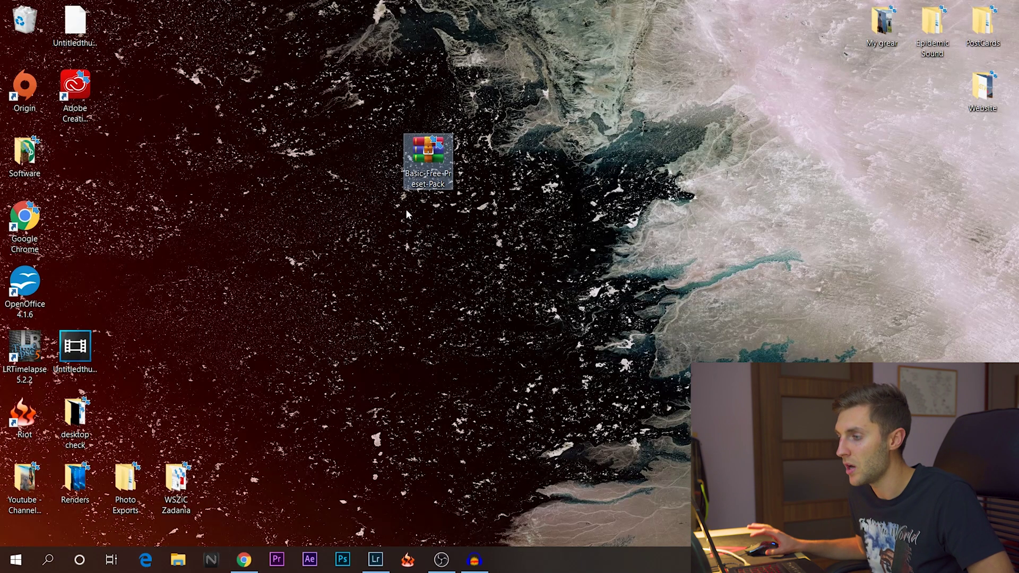
{"action": "double_click", "coordinate": [429, 149]}
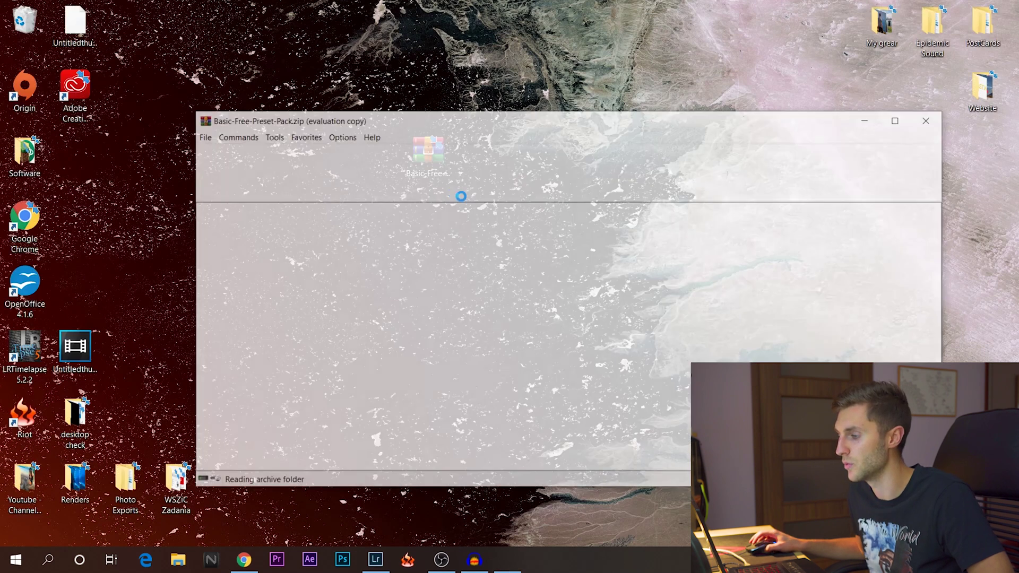
{"action": "key", "text": "Escape"}
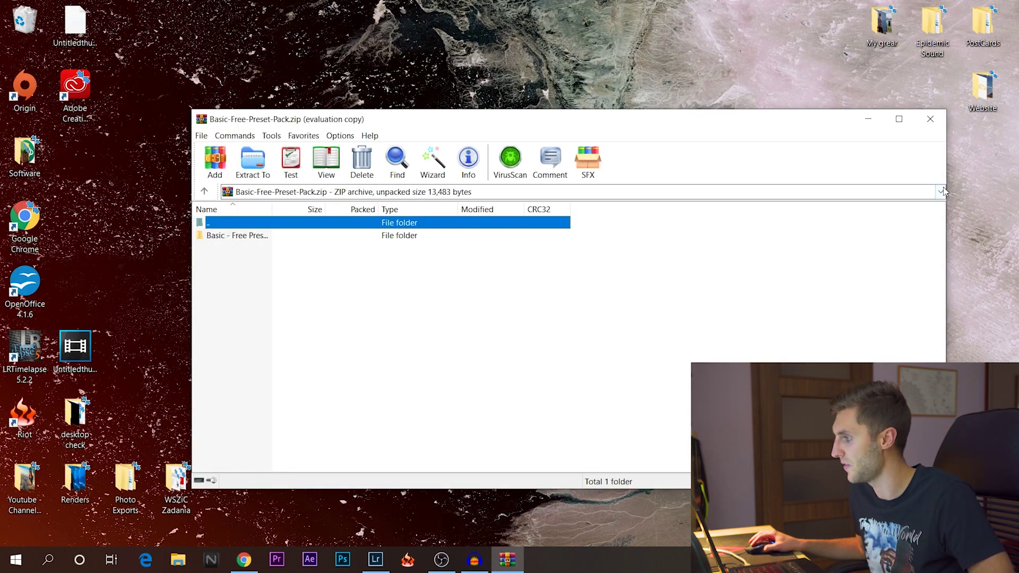
{"action": "left_click_drag", "start_coordinate": [949, 175], "coordinate": [648, 191]}
{"action": "left_click_drag", "start_coordinate": [496, 129], "coordinate": [812, 129]}
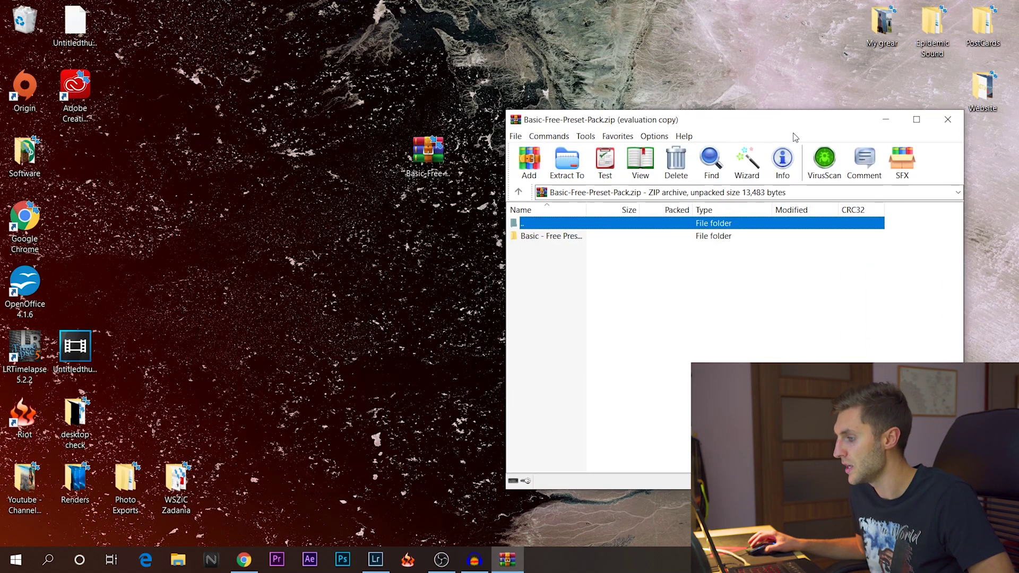
{"action": "left_click", "coordinate": [557, 237]}
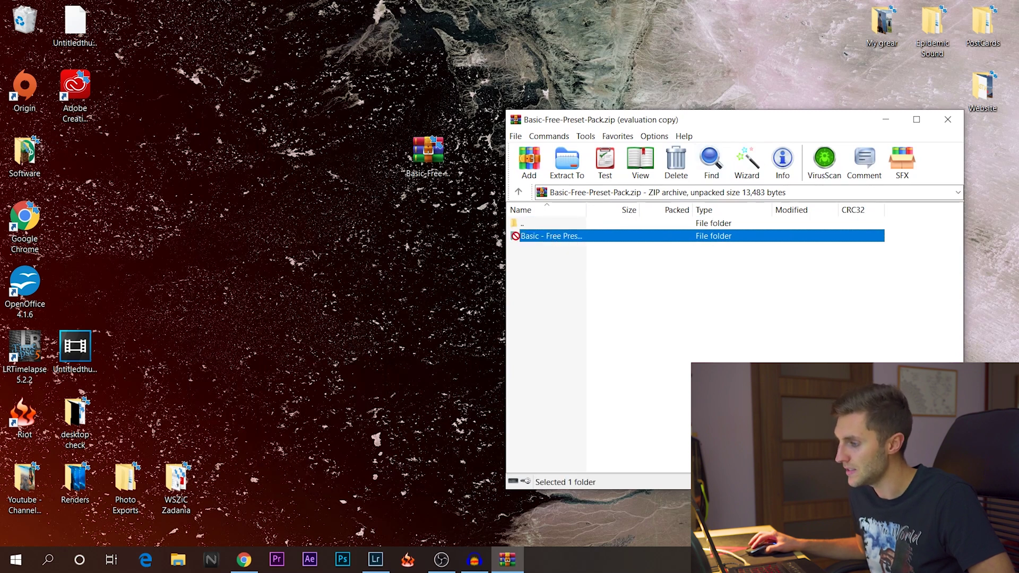
{"action": "left_click_drag", "start_coordinate": [326, 164], "coordinate": [327, 163]}
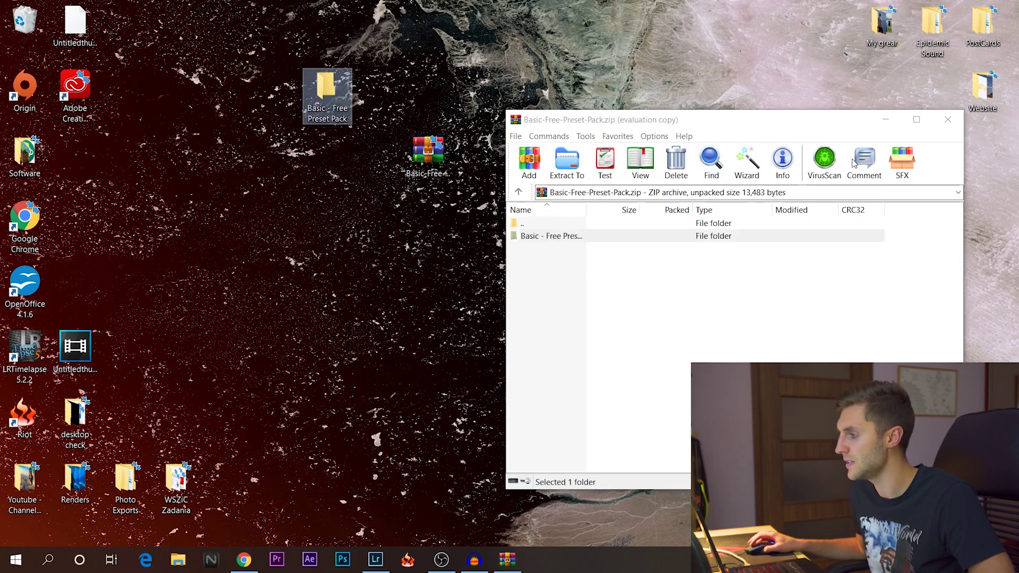
- Close WinRAR, delete the zip, and open the extracted Basic - Free Preset Pack folder
{"action": "left_click", "coordinate": [948, 121]}
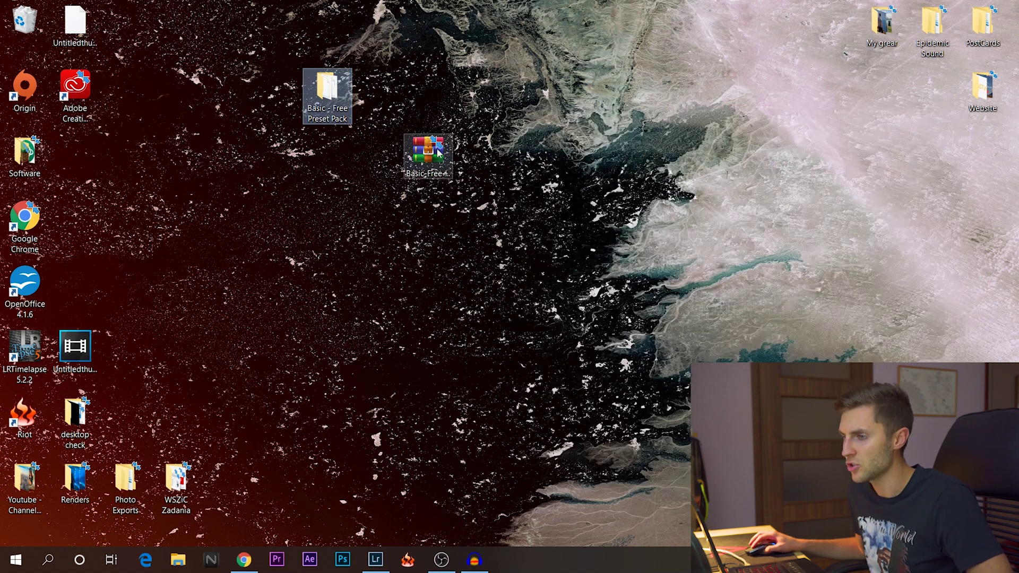
{"action": "left_click_drag", "start_coordinate": [437, 151], "coordinate": [24, 23]}
{"action": "mouse_move", "coordinate": [326, 96]}
{"action": "left_mouse_down"}
{"action": "mouse_move", "coordinate": [636, 185]}
{"action": "mouse_move", "coordinate": [536, 165]}
{"action": "left_mouse_up"}
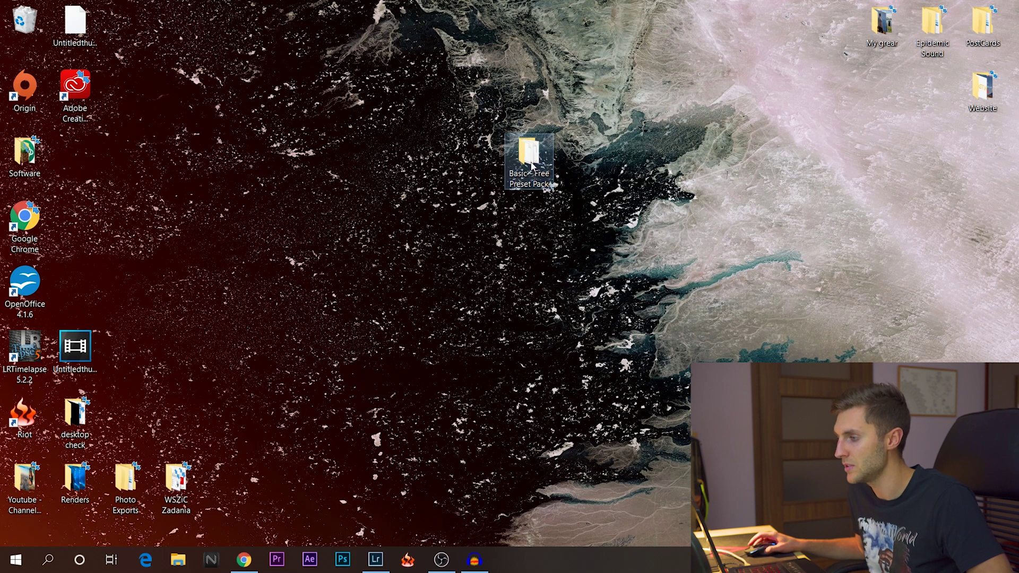
{"action": "double_click", "coordinate": [531, 159]}
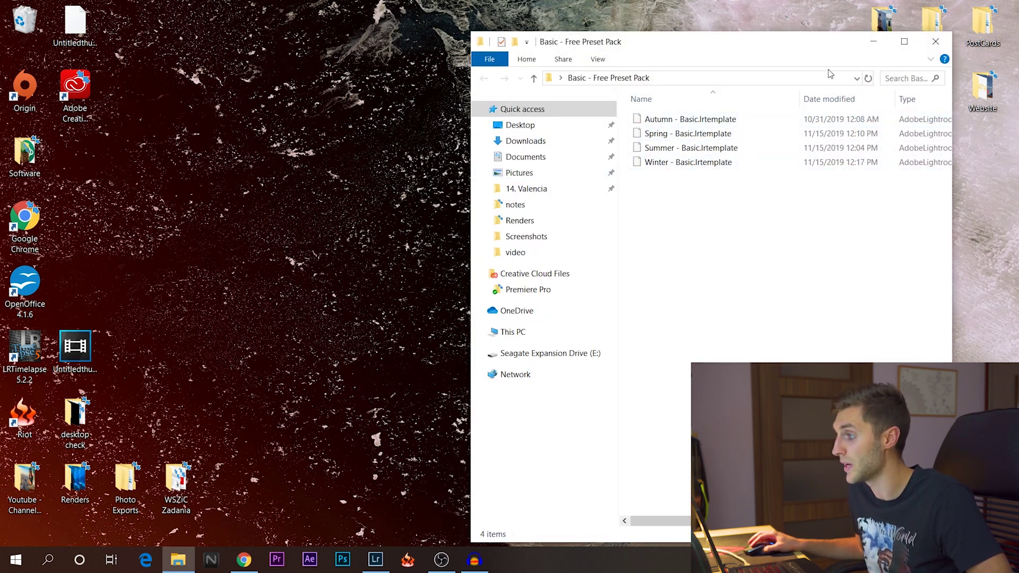
- Reposition the Basic - Free Preset Pack folder window on the screen
{"action": "left_click_drag", "start_coordinate": [799, 50], "coordinate": [315, 36]}
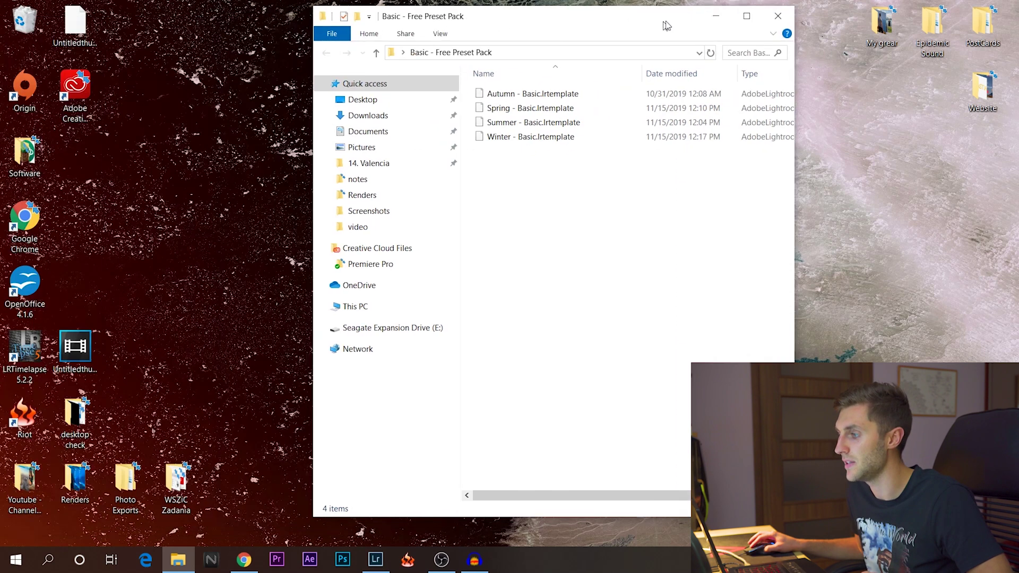
{"action": "left_click_drag", "start_coordinate": [368, 19], "coordinate": [741, 24]}
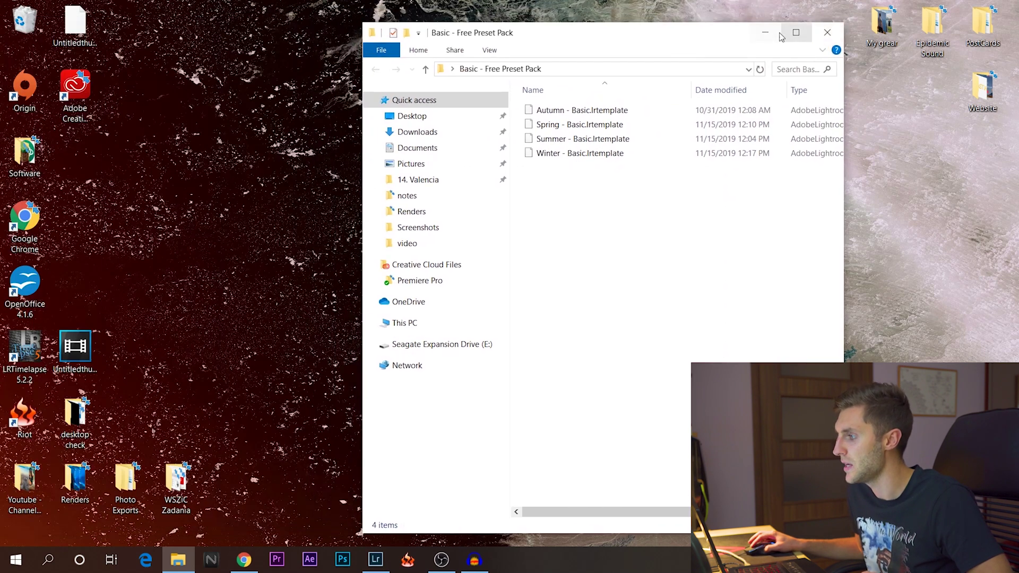
{"action": "left_click_drag", "start_coordinate": [683, 43], "coordinate": [817, 42]}
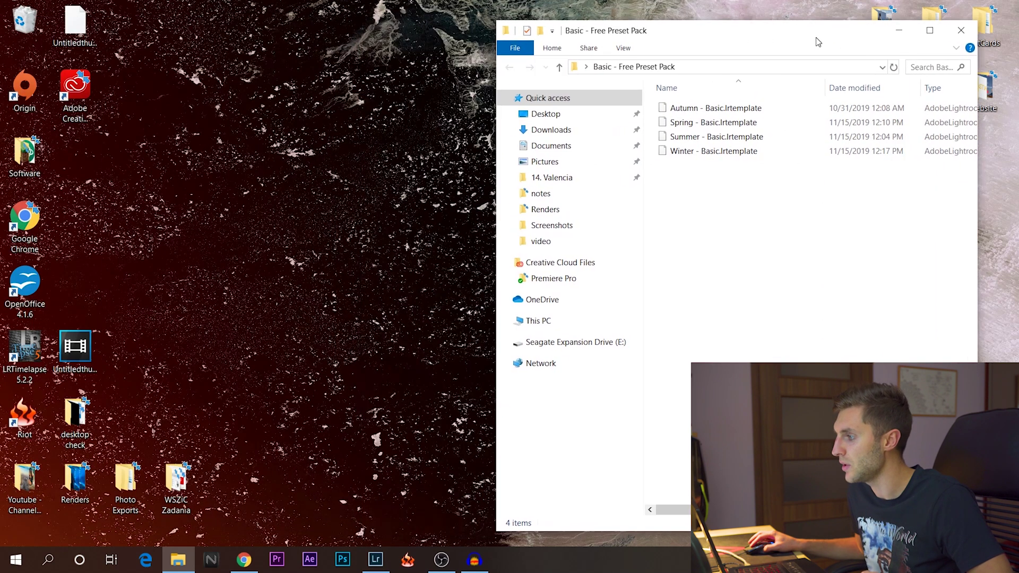
- Bring Lightroom to the front and open Edit > Preferences on the Presets tab
{"action": "left_click", "coordinate": [376, 562]}
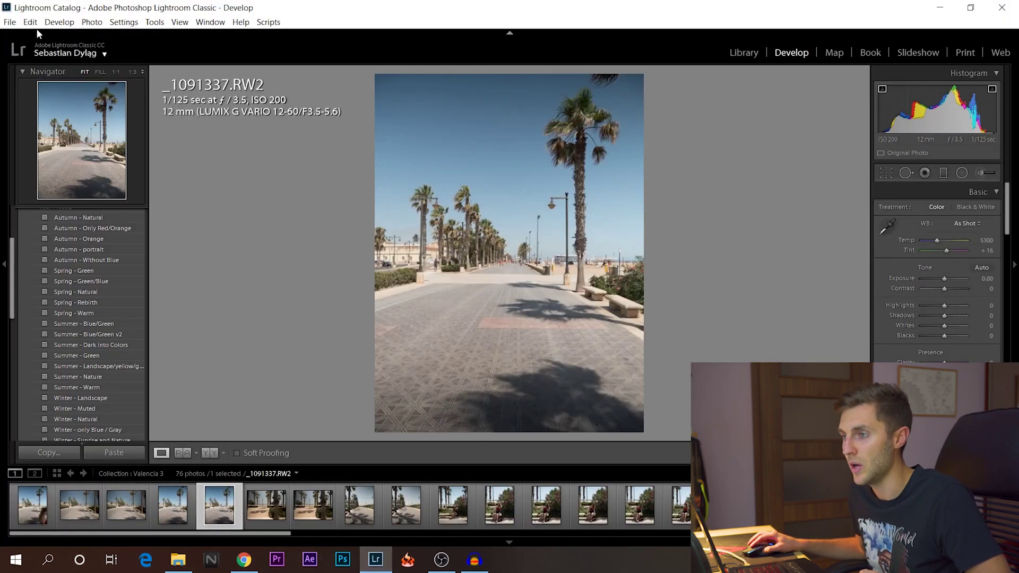
{"action": "left_click", "coordinate": [31, 23]}
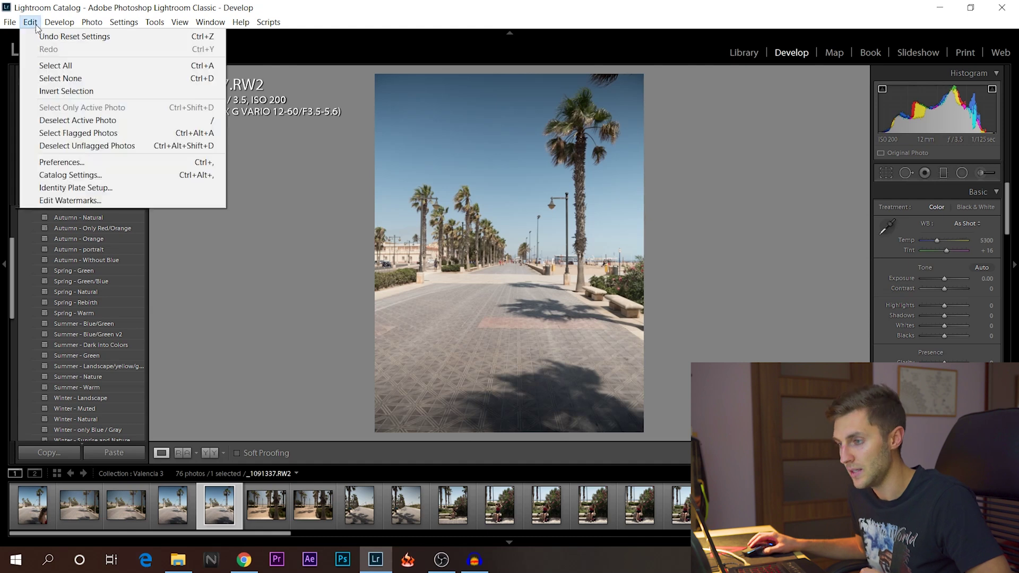
{"action": "left_click", "coordinate": [94, 162]}
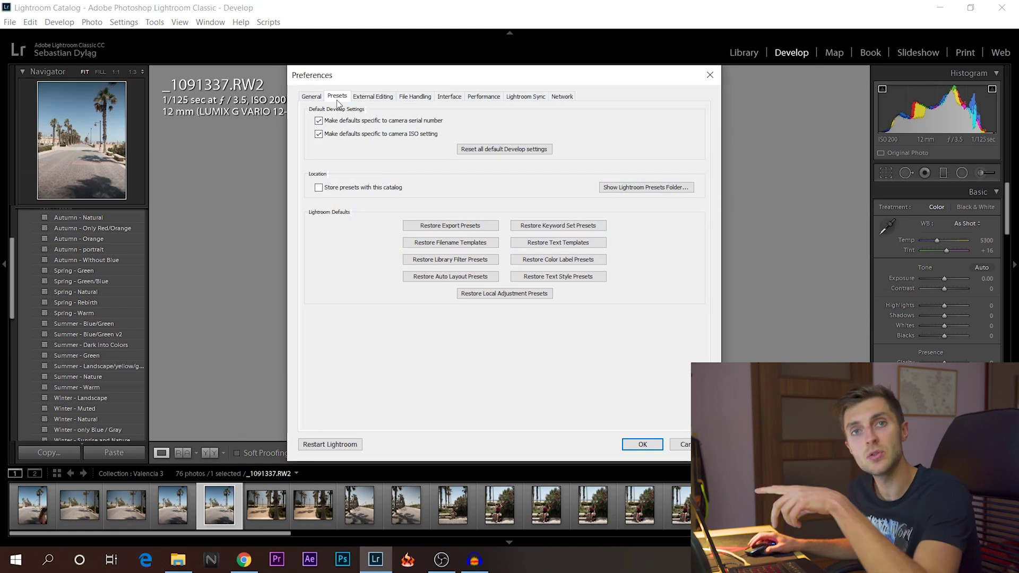
- Open Lightroom's presets folder and navigate to Lightroom > Develop Presets > User Presets
{"action": "left_click", "coordinate": [627, 190]}
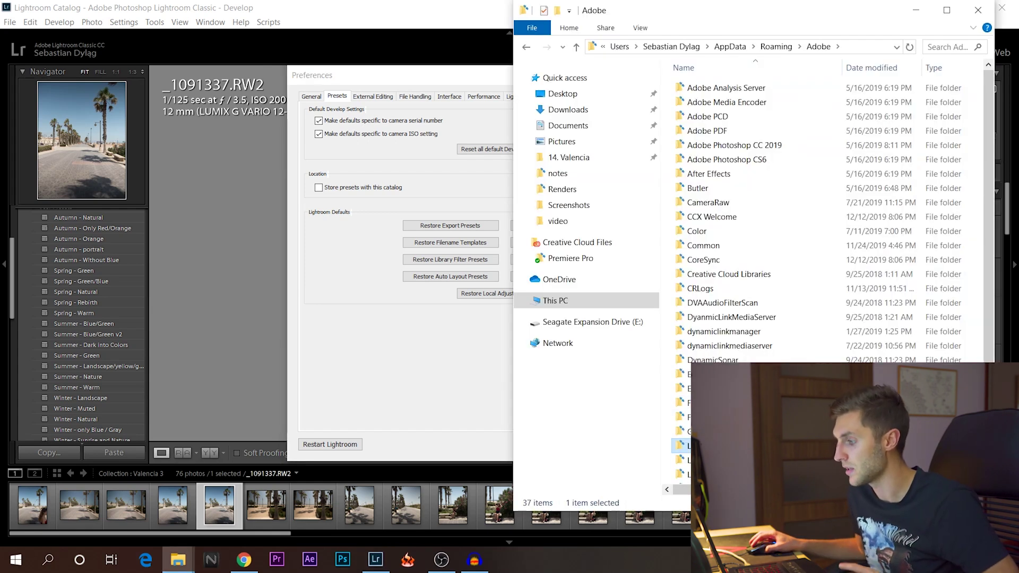
{"action": "double_click", "coordinate": [701, 446]}
{"action": "left_click", "coordinate": [715, 160]}
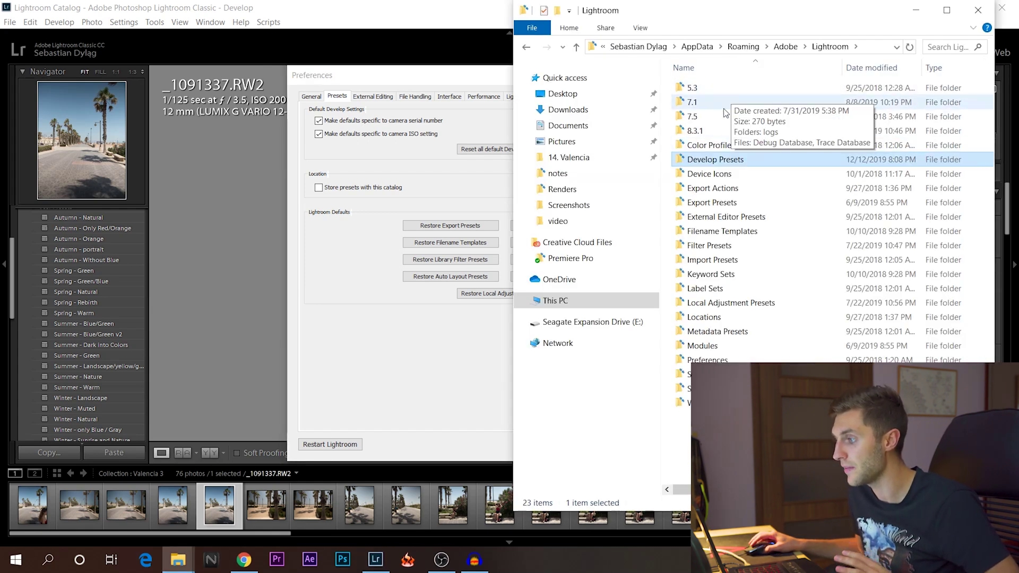
{"action": "double_click", "coordinate": [722, 164]}
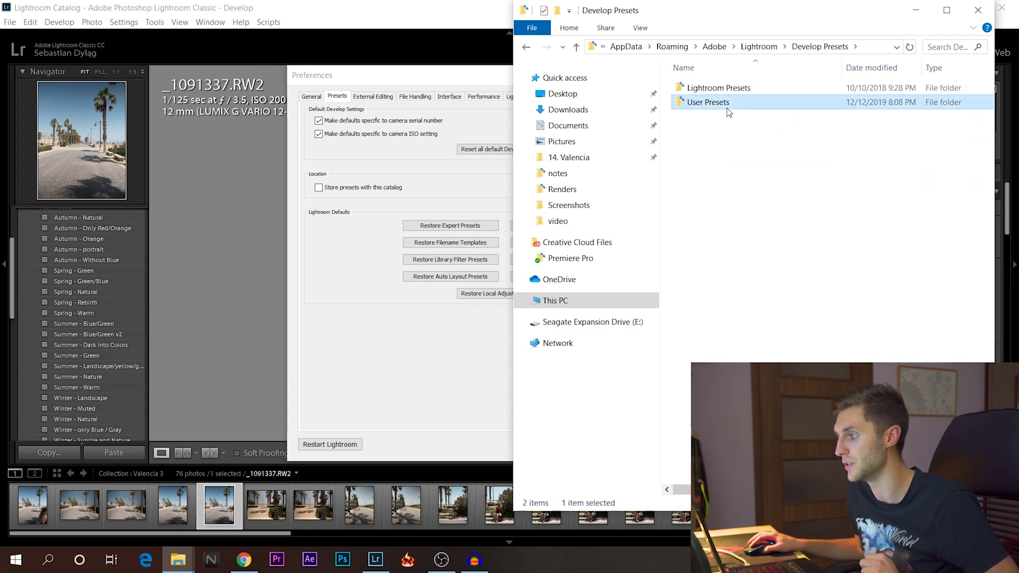
{"action": "double_click", "coordinate": [717, 103]}
{"action": "left_click_drag", "start_coordinate": [805, 20], "coordinate": [686, 20]}
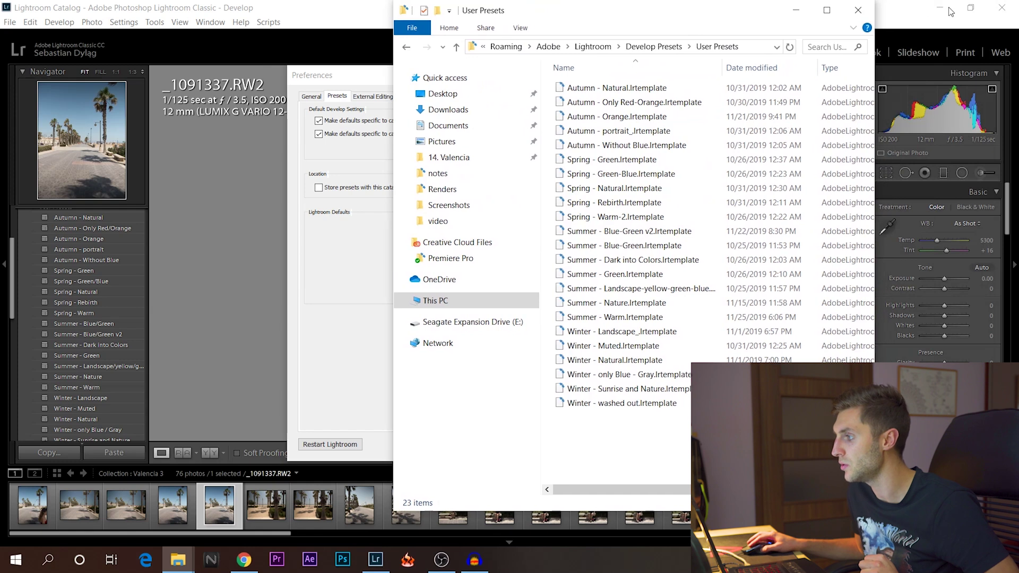
- Close Lightroom's Preferences with OK and minimize Lightroom
{"action": "left_click", "coordinate": [948, 11]}
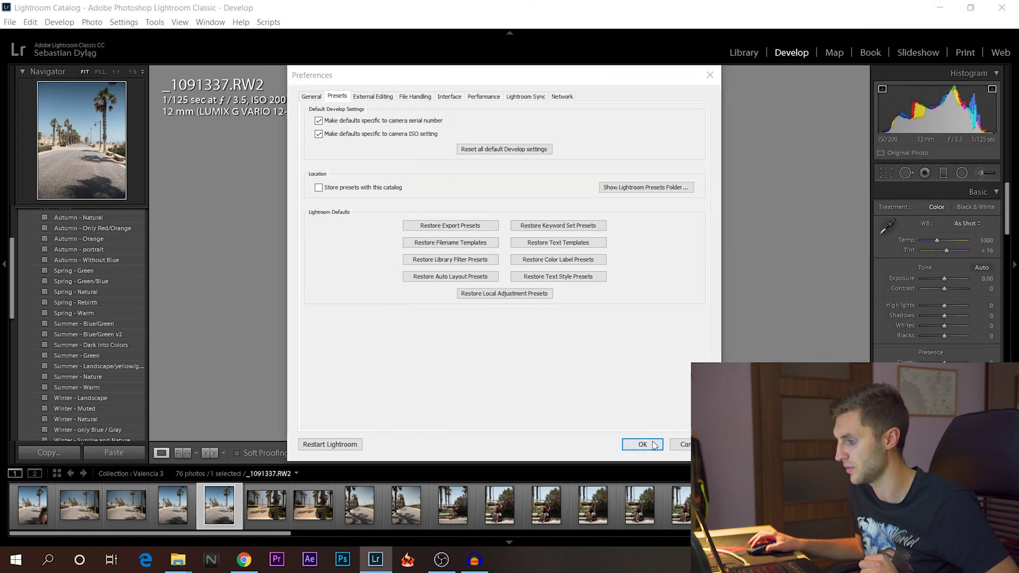
{"action": "left_click", "coordinate": [643, 444]}
{"action": "left_click", "coordinate": [941, 9]}
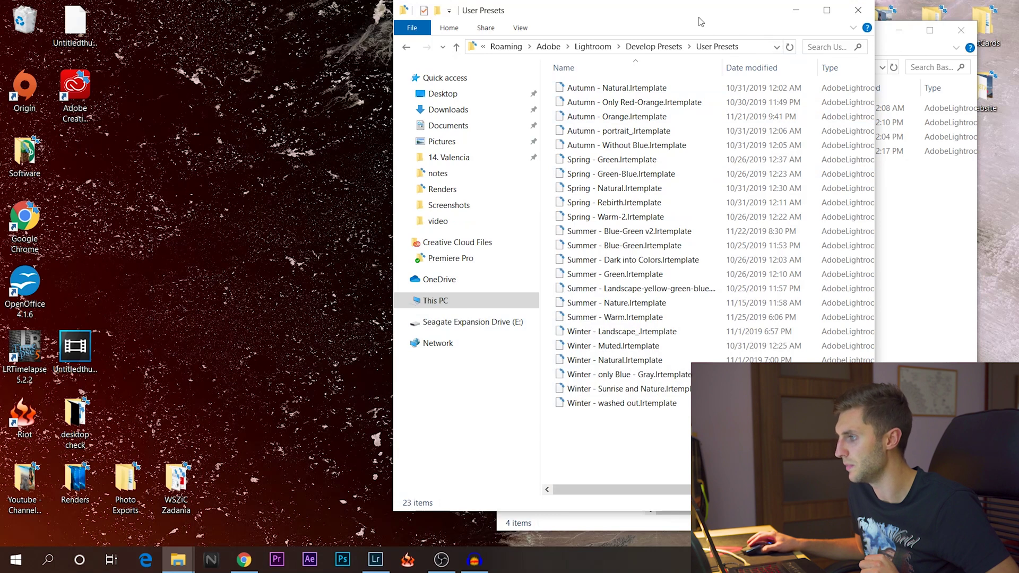
- Move the four Basic .lrtemplate files from the pack folder into User Presets
{"action": "left_click_drag", "start_coordinate": [701, 22], "coordinate": [478, 21]}
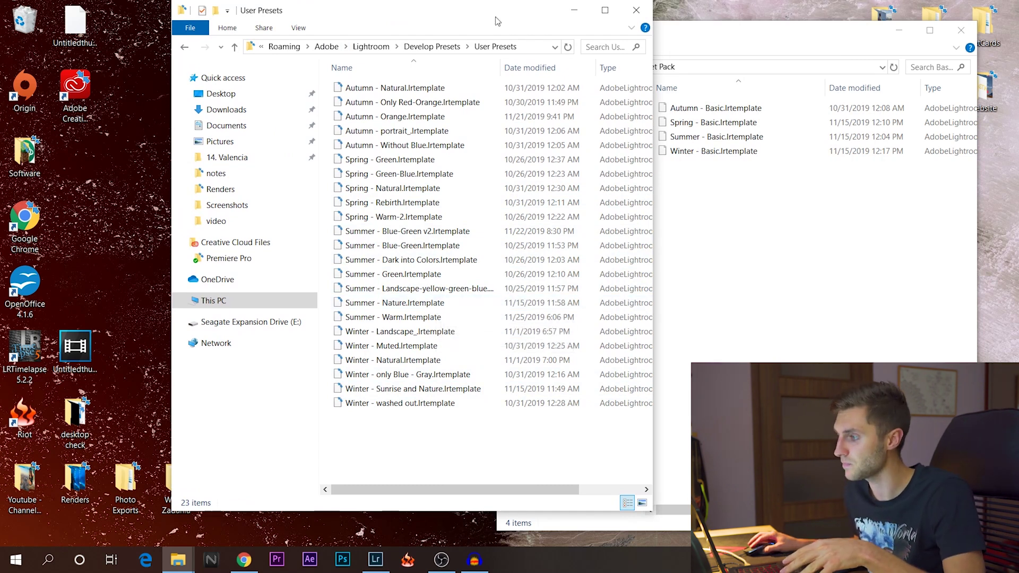
{"action": "left_click_drag", "start_coordinate": [495, 20], "coordinate": [384, 29]}
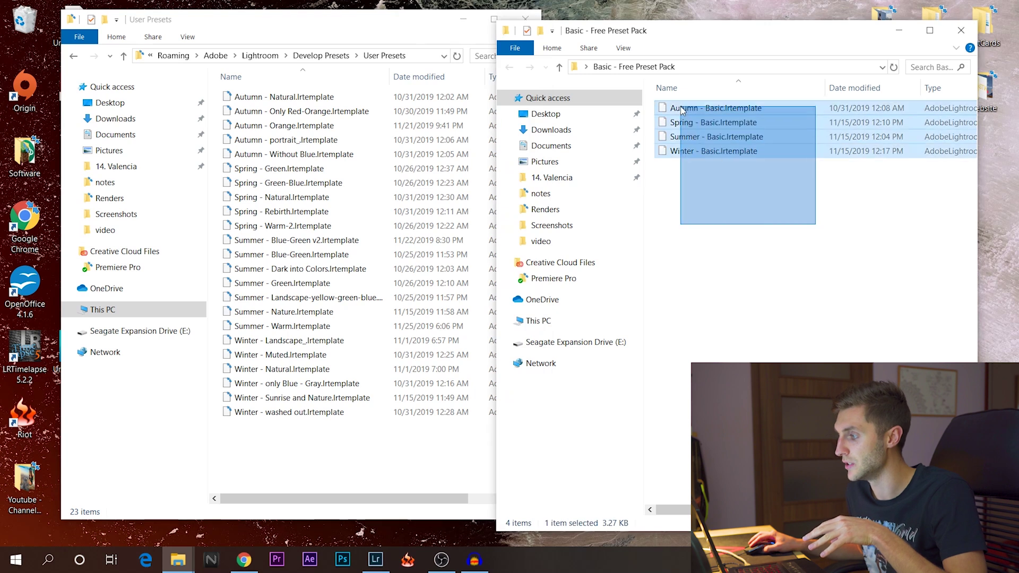
{"action": "left_click_drag", "start_coordinate": [817, 229], "coordinate": [661, 99]}
{"action": "left_click_drag", "start_coordinate": [732, 108], "coordinate": [343, 410]}
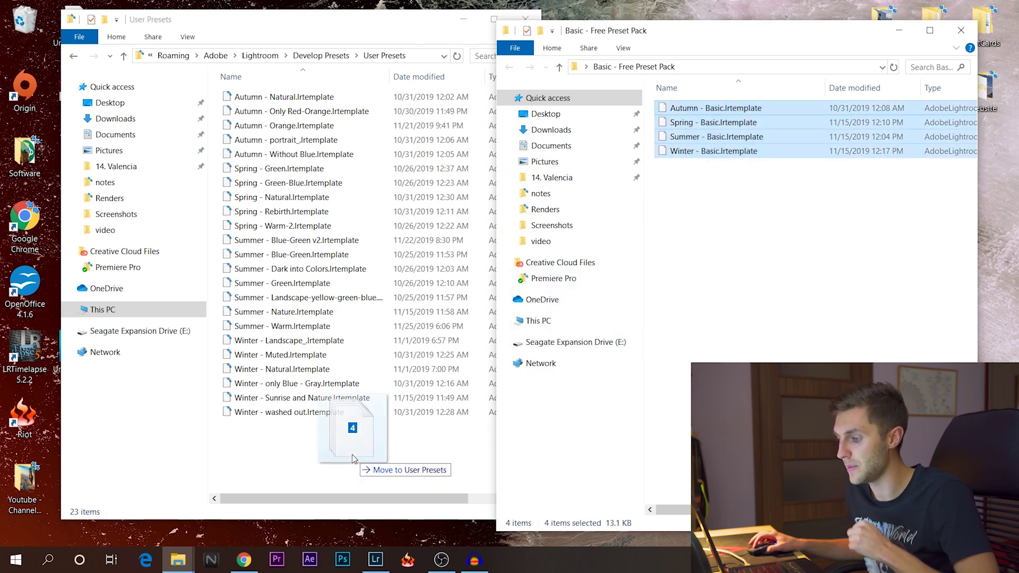
- Close both Explorer folder windows and bring Lightroom back in front
{"action": "left_click", "coordinate": [527, 17]}
{"action": "left_click", "coordinate": [959, 30]}
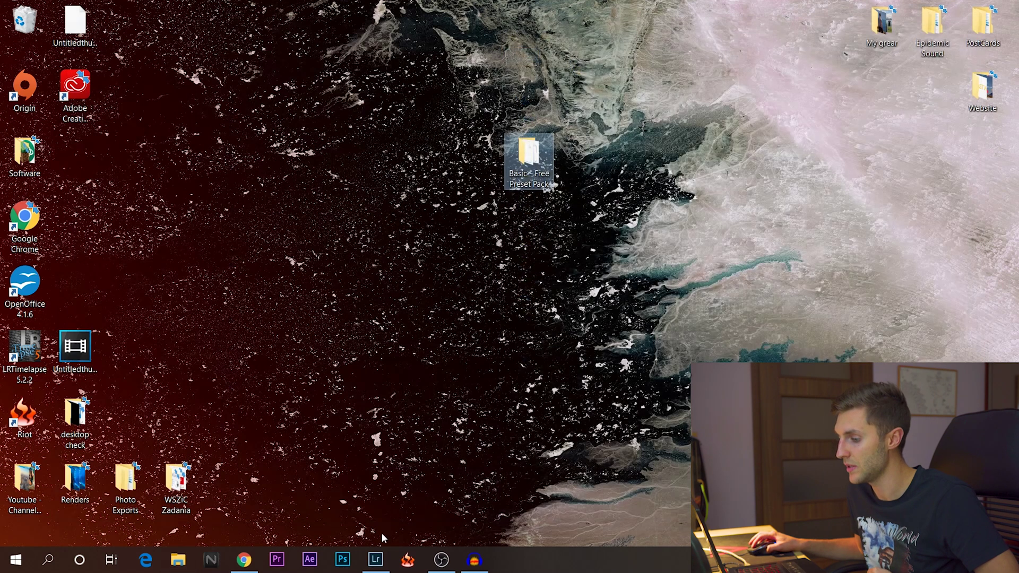
{"action": "left_click", "coordinate": [374, 561]}
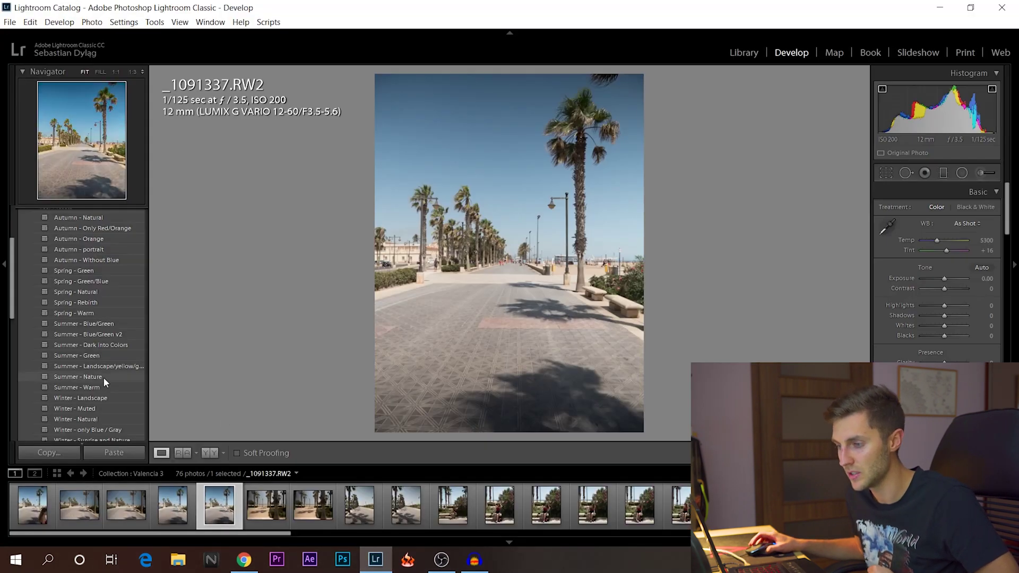
{"action": "scroll", "coordinate": [99, 358], "scroll_direction": "up", "scroll_amount": 2}
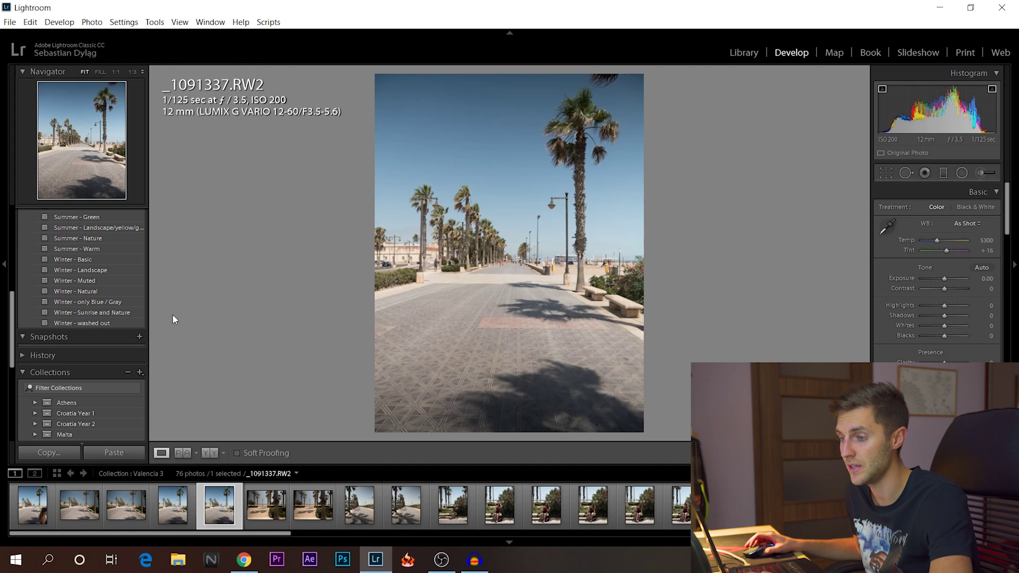
{"action": "scroll", "coordinate": [87, 302], "scroll_direction": "up", "scroll_amount": 5}
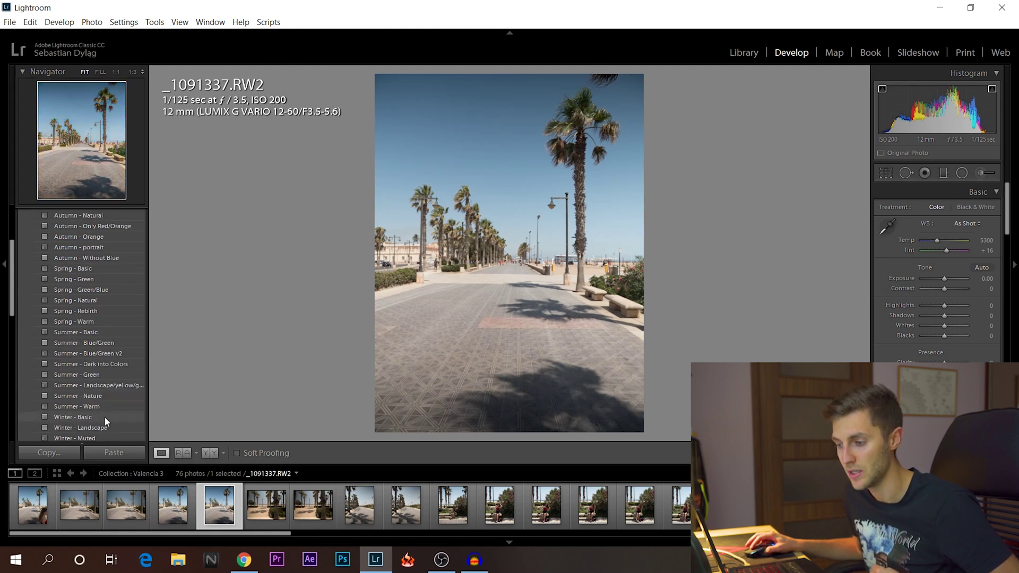
{"action": "scroll", "coordinate": [96, 411], "scroll_direction": "down", "scroll_amount": 5}
{"action": "scroll", "coordinate": [81, 327], "scroll_direction": "up", "scroll_amount": 2}
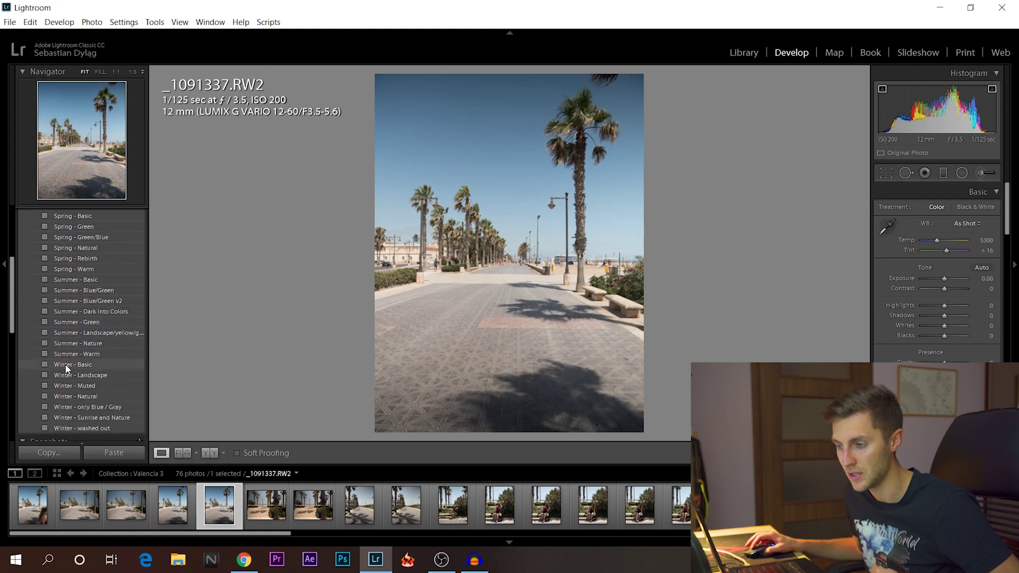
{"action": "scroll", "coordinate": [79, 284], "scroll_direction": "up", "scroll_amount": 5}
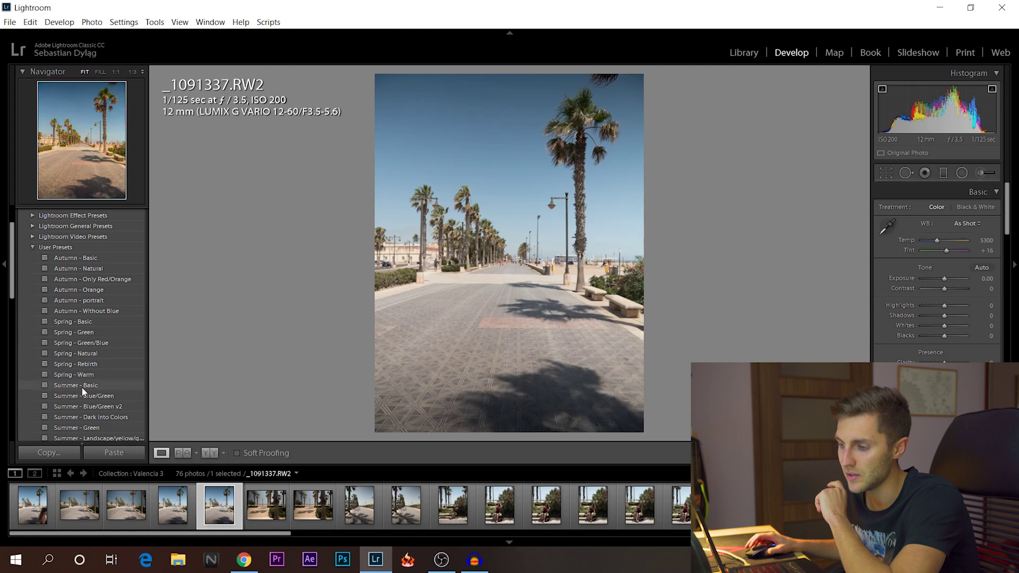
- Apply the Autumn - Basic user preset to the palm-lined promenade photo
{"action": "left_click", "coordinate": [94, 259]}
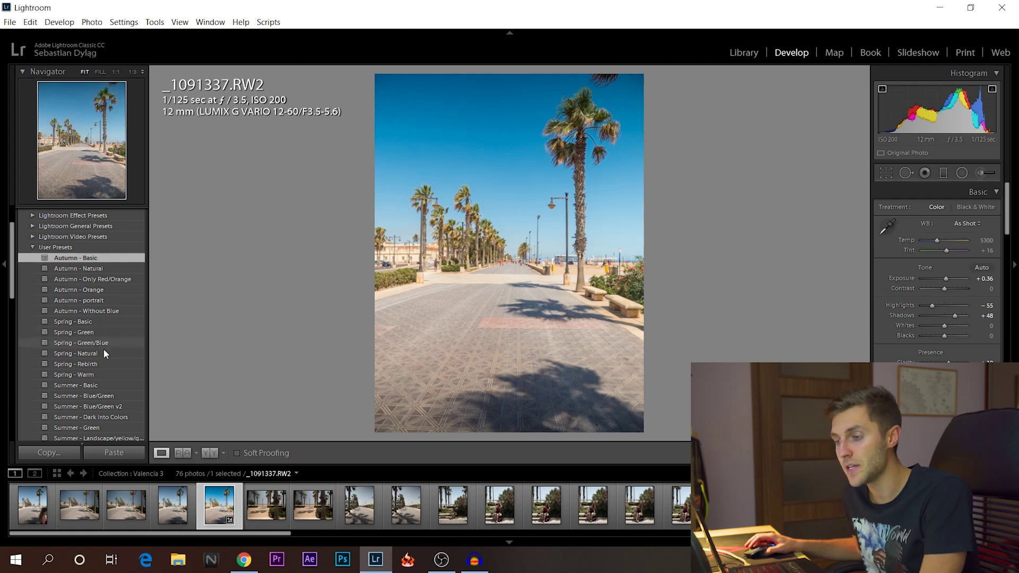
{"action": "scroll", "coordinate": [106, 319], "scroll_direction": "down", "scroll_amount": 3}
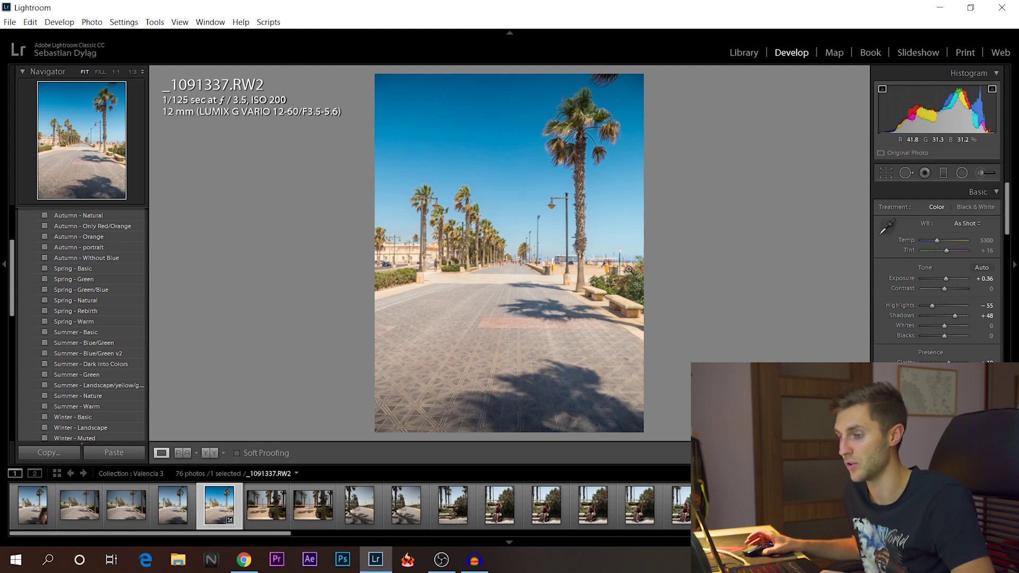
{"action": "scroll", "coordinate": [119, 265], "scroll_direction": "up", "scroll_amount": 2}
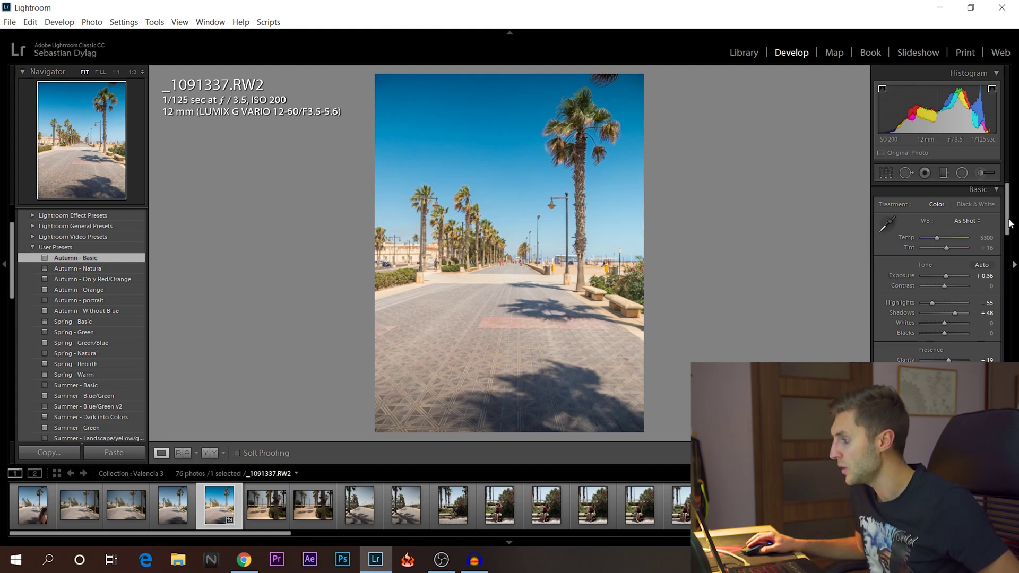
{"action": "left_click_drag", "start_coordinate": [1008, 224], "coordinate": [1008, 354]}
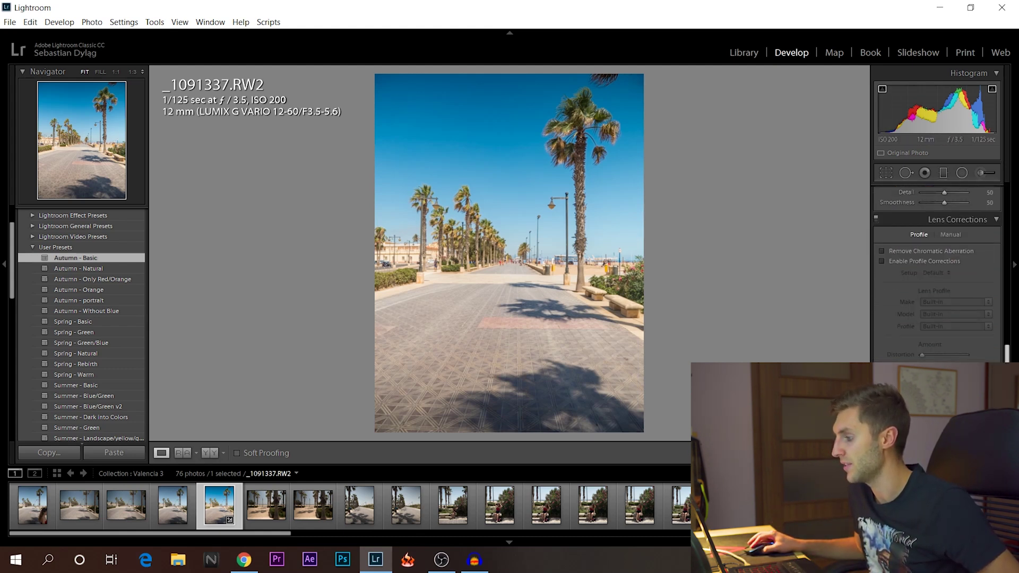
{"action": "scroll", "coordinate": [938, 275], "scroll_direction": "up", "scroll_amount": 3}
{"action": "scroll", "coordinate": [938, 275], "scroll_direction": "up", "scroll_amount": 3}
{"action": "scroll", "coordinate": [939, 275], "scroll_direction": "up", "scroll_amount": 3}
{"action": "scroll", "coordinate": [939, 274], "scroll_direction": "up", "scroll_amount": 3}
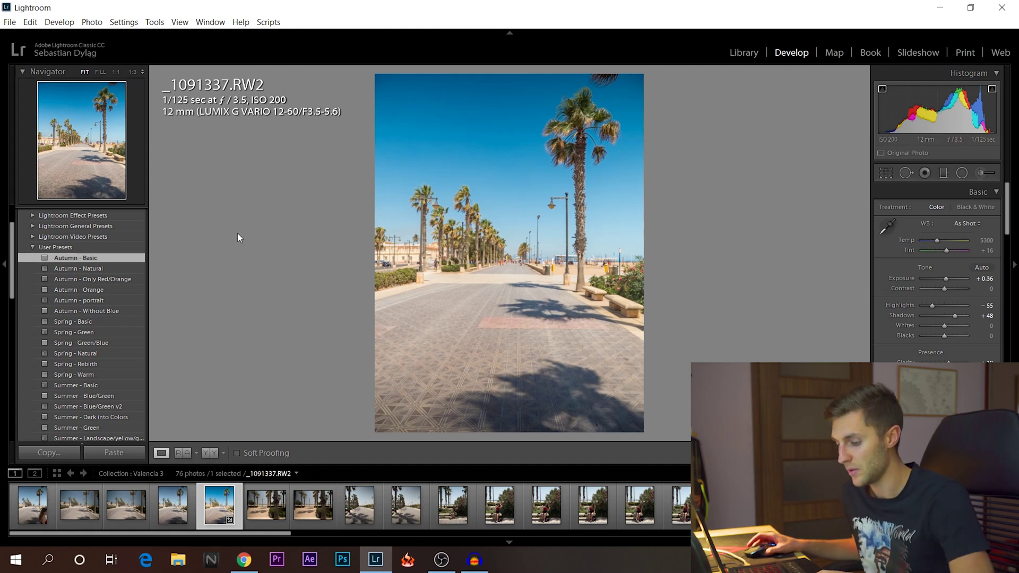
{"action": "key", "text": "ctrl+z"}
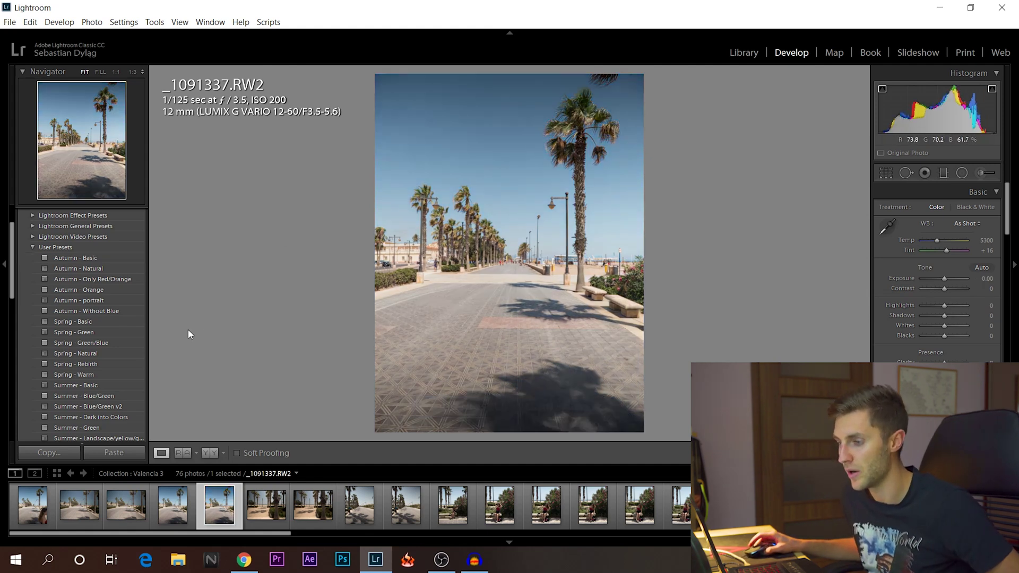
{"action": "left_click", "coordinate": [84, 407]}
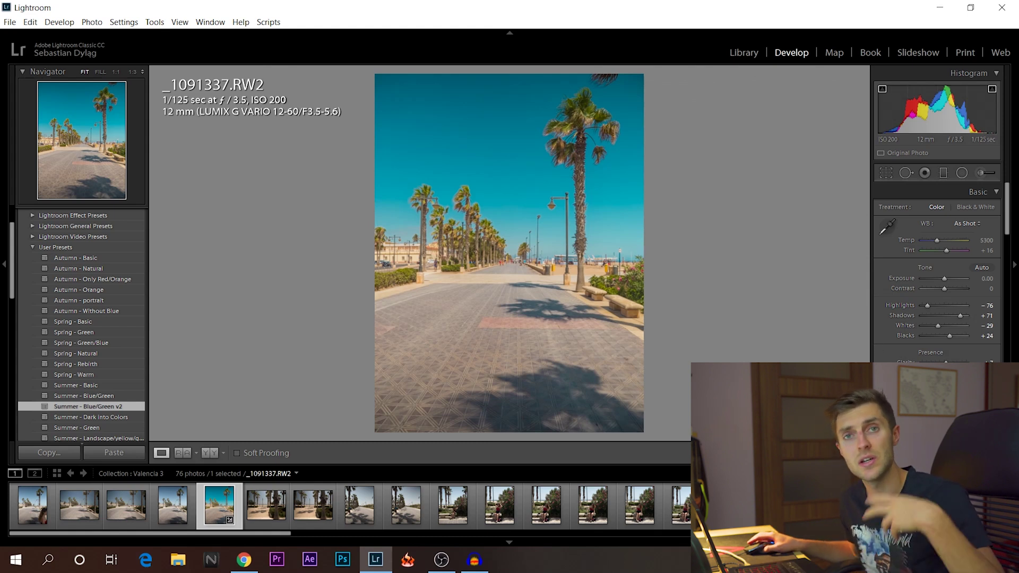
{"action": "scroll", "coordinate": [930, 358], "scroll_direction": "down", "scroll_amount": 5}
{"action": "scroll", "coordinate": [931, 358], "scroll_direction": "up", "scroll_amount": 5}
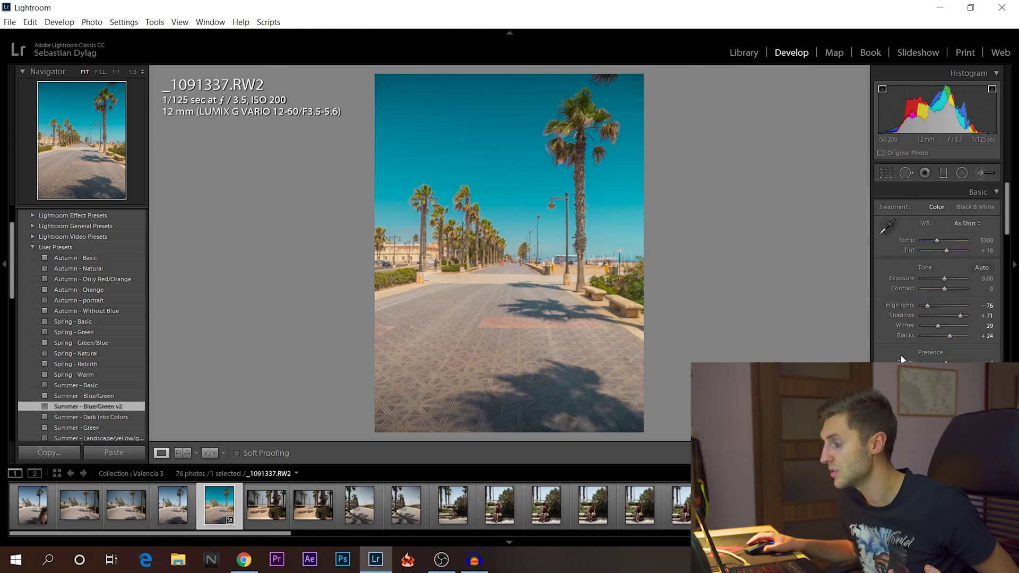